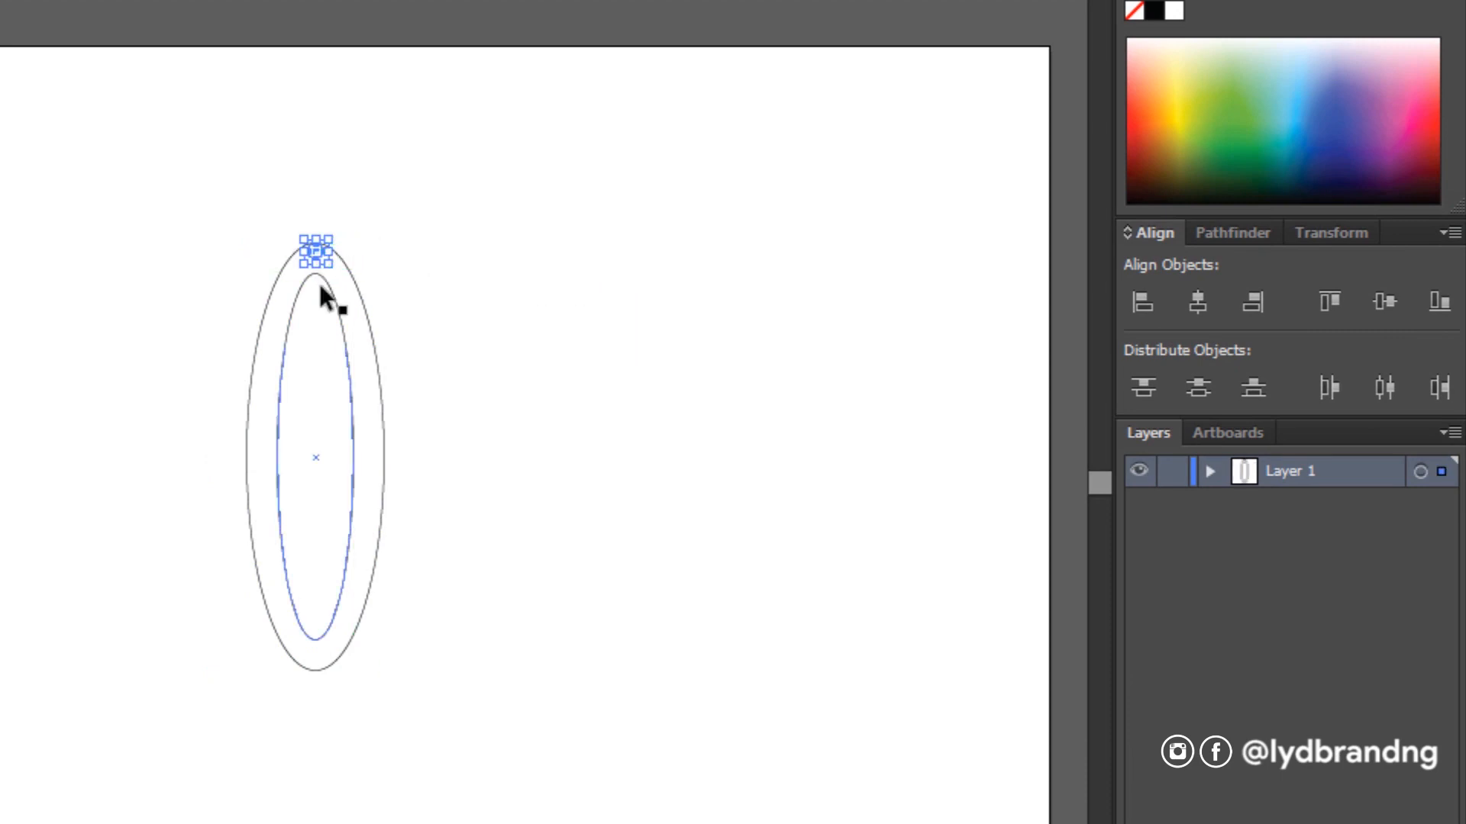
Move the inner ellipse up until it touches the small circle's lower edge, and align all three shapes on their horizontal centers
left_click_drag(338, 316, 337, 301)
left_click(491, 370)
left_click_drag(203, 186, 445, 752)
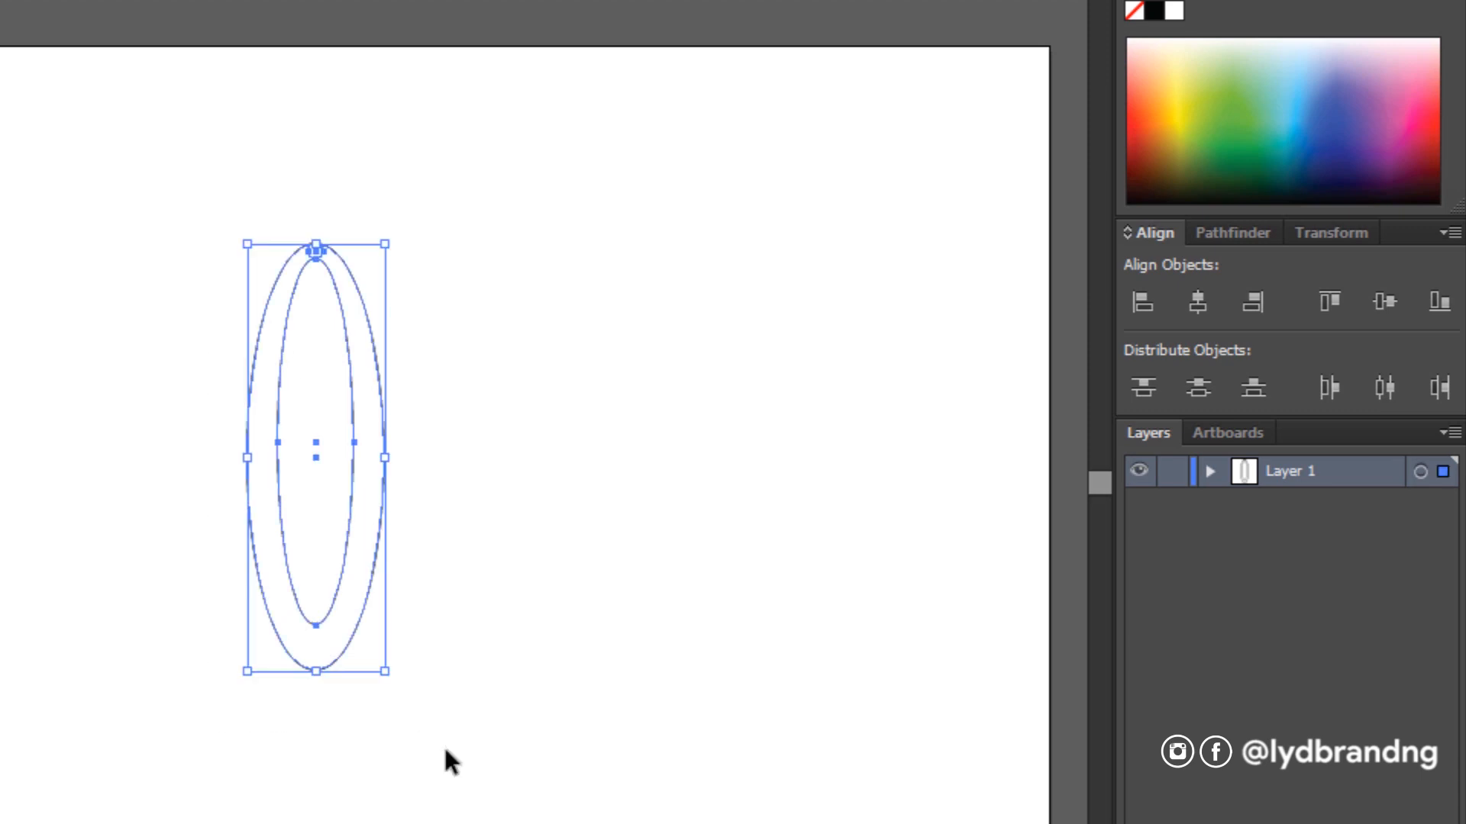
left_click(1196, 300)
left_click(521, 396)
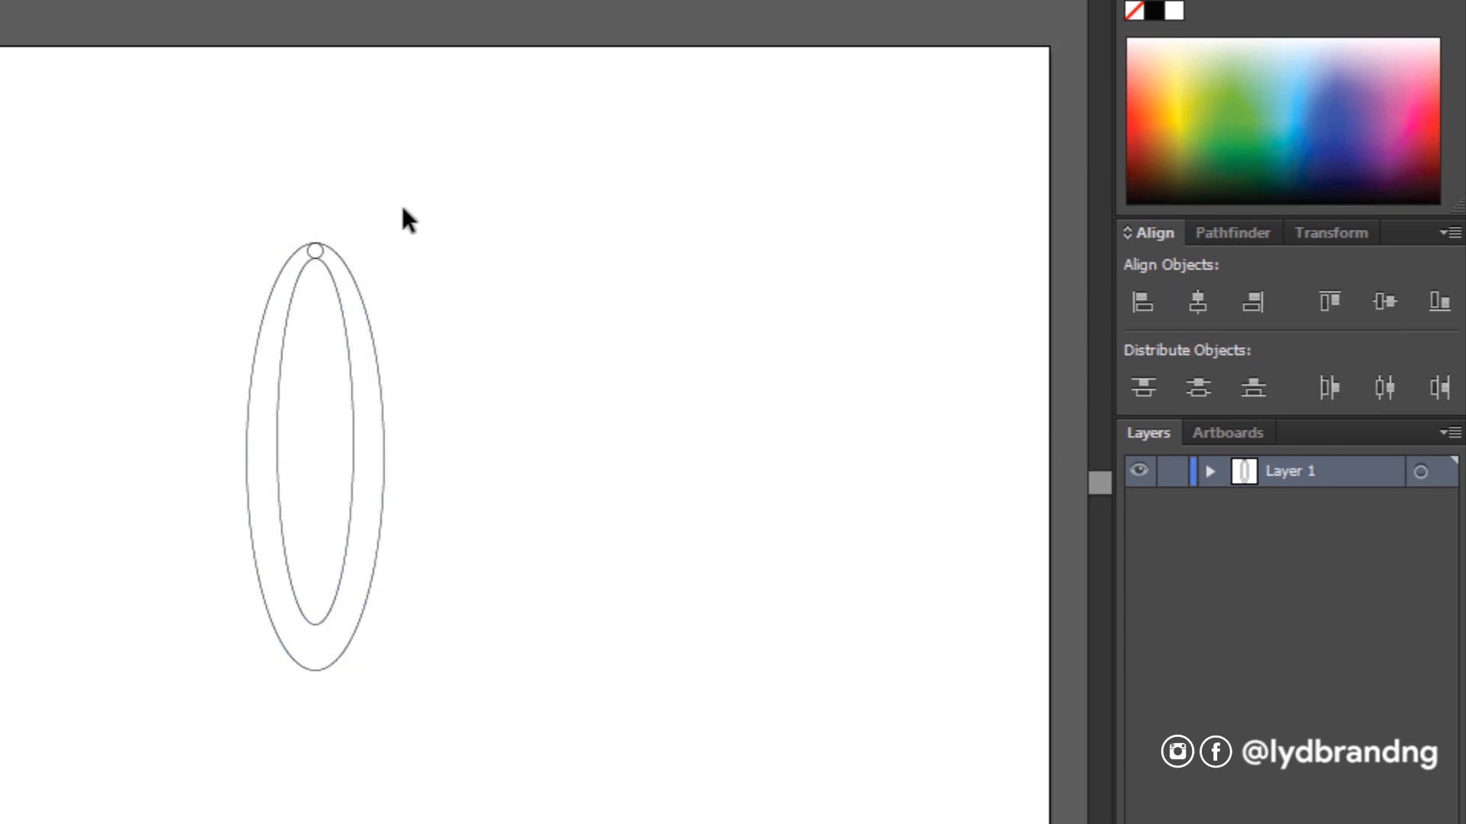
Group the two ellipses with the small circle and center the group on the artboard
left_click_drag(404, 209, 188, 495)
right_click(259, 522)
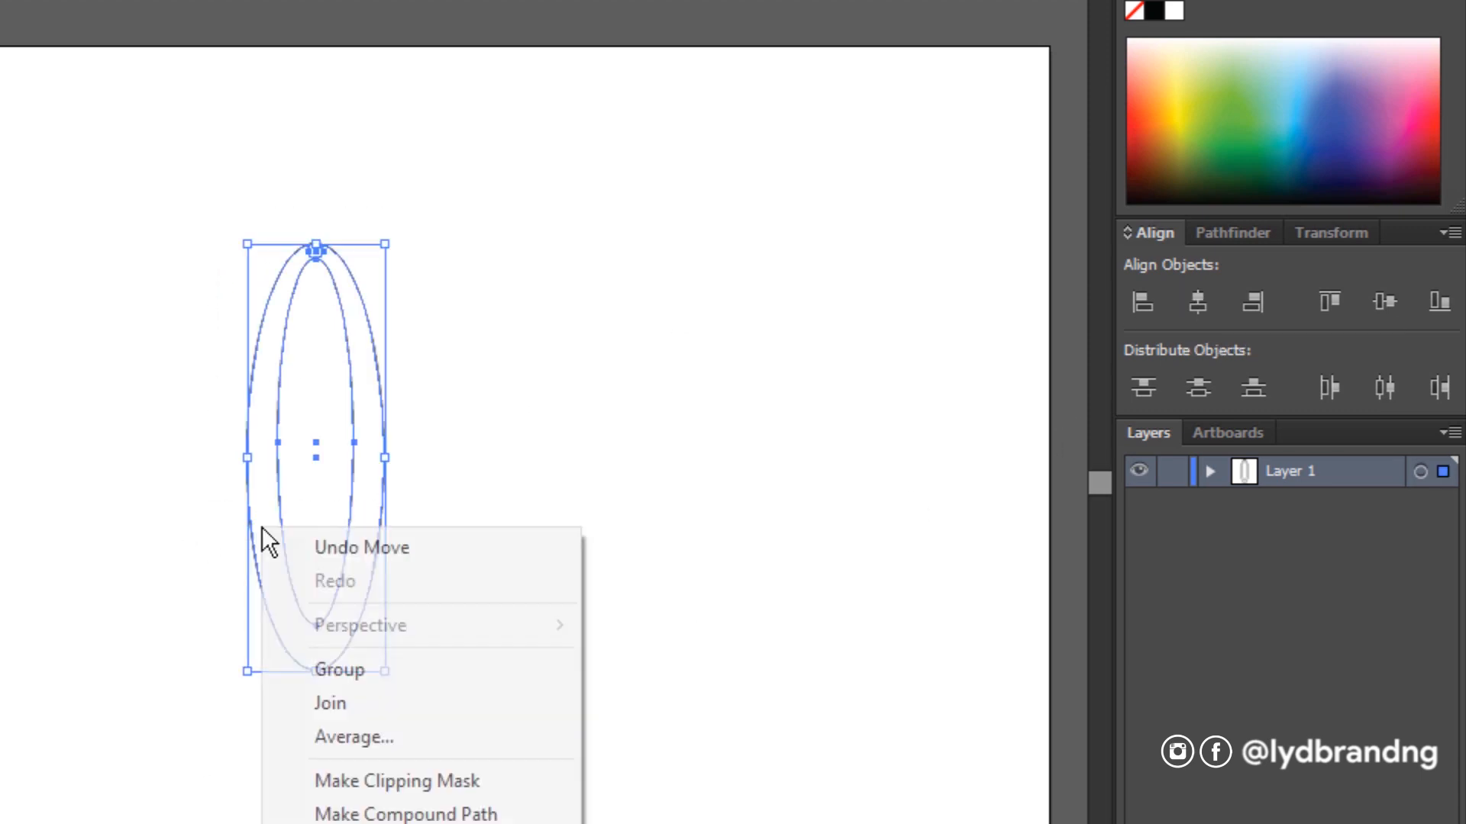
left_click(343, 670)
left_click(637, 581)
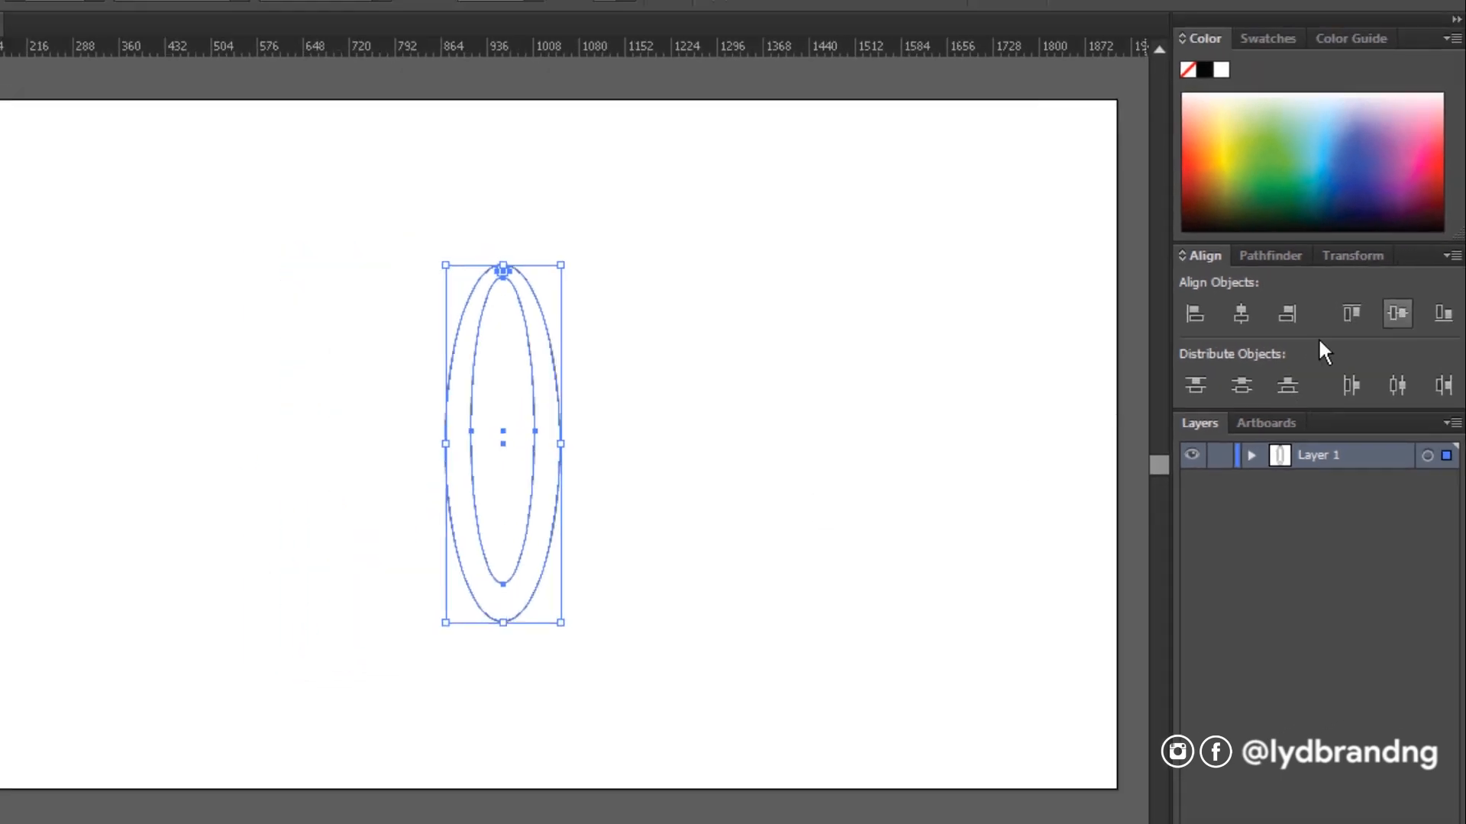
Place two horizontal guides across the ellipses' middle and duplicate the group to the right, its outer ellipse touching the original's inner ellipse
left_click_drag(644, 97, 752, 420)
left_click(546, 263)
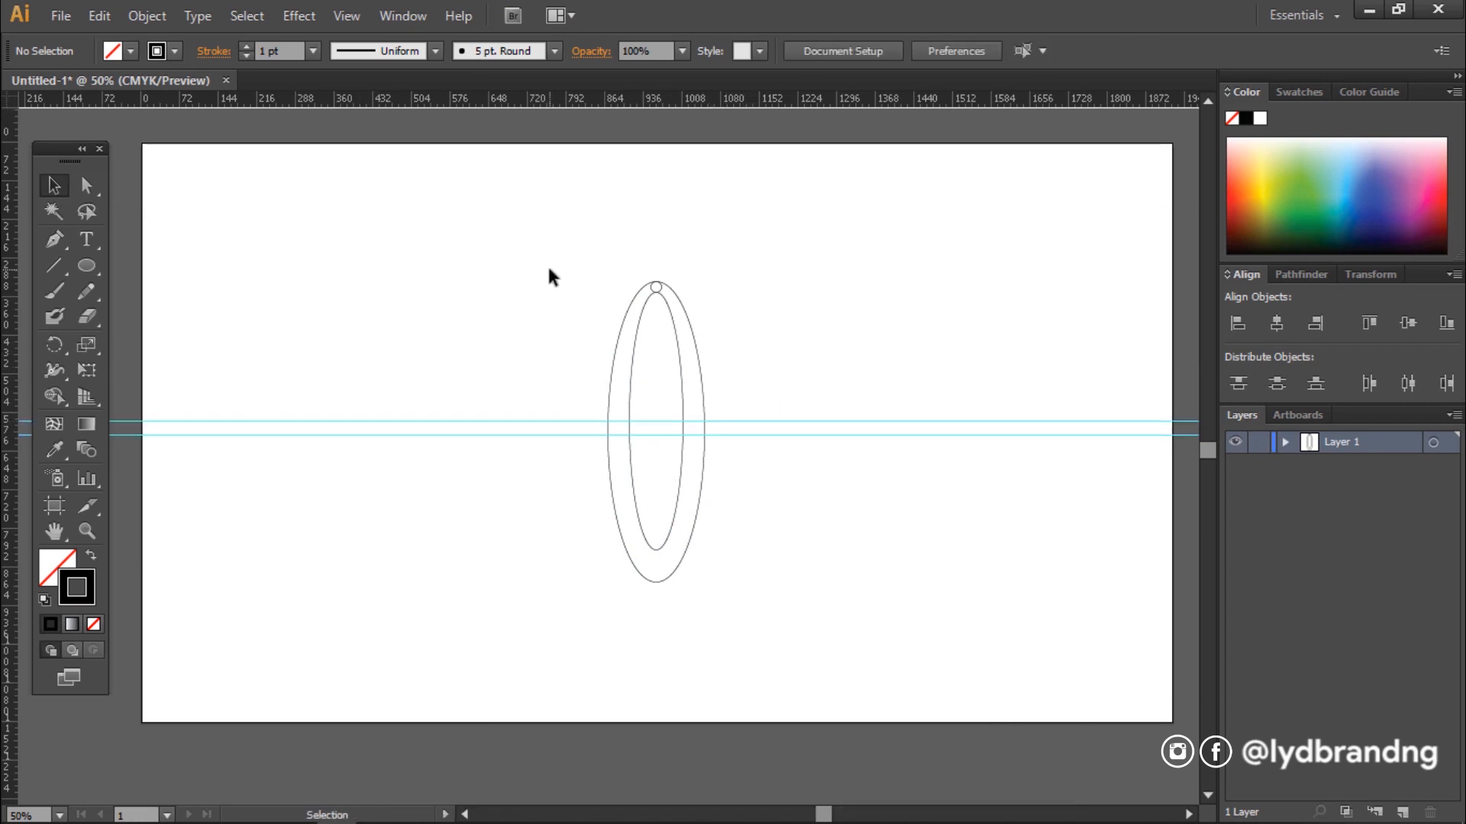
left_click(698, 369)
left_click_drag(703, 399, 785, 417)
Ungroup both ellipse groups and delete the two small circles at their tops
left_click_drag(592, 228, 806, 337)
right_click(761, 311)
left_click(812, 414)
left_click(818, 353)
left_click(733, 287)
key("Delete")
left_click(658, 287)
key("Delete")
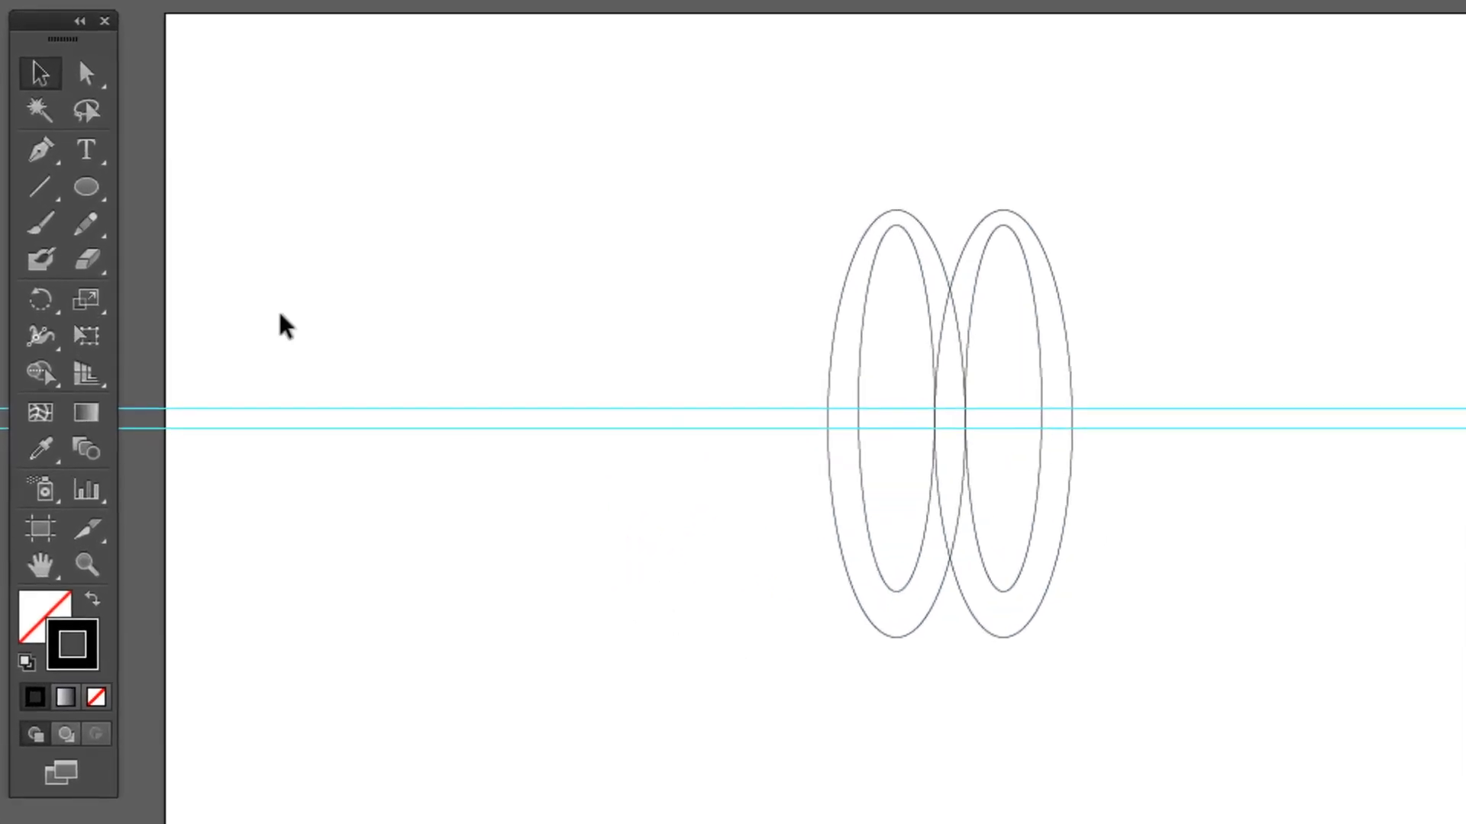
Draw two horizontal lines along the guides, crossing both pairs of ellipses
left_click(54, 265)
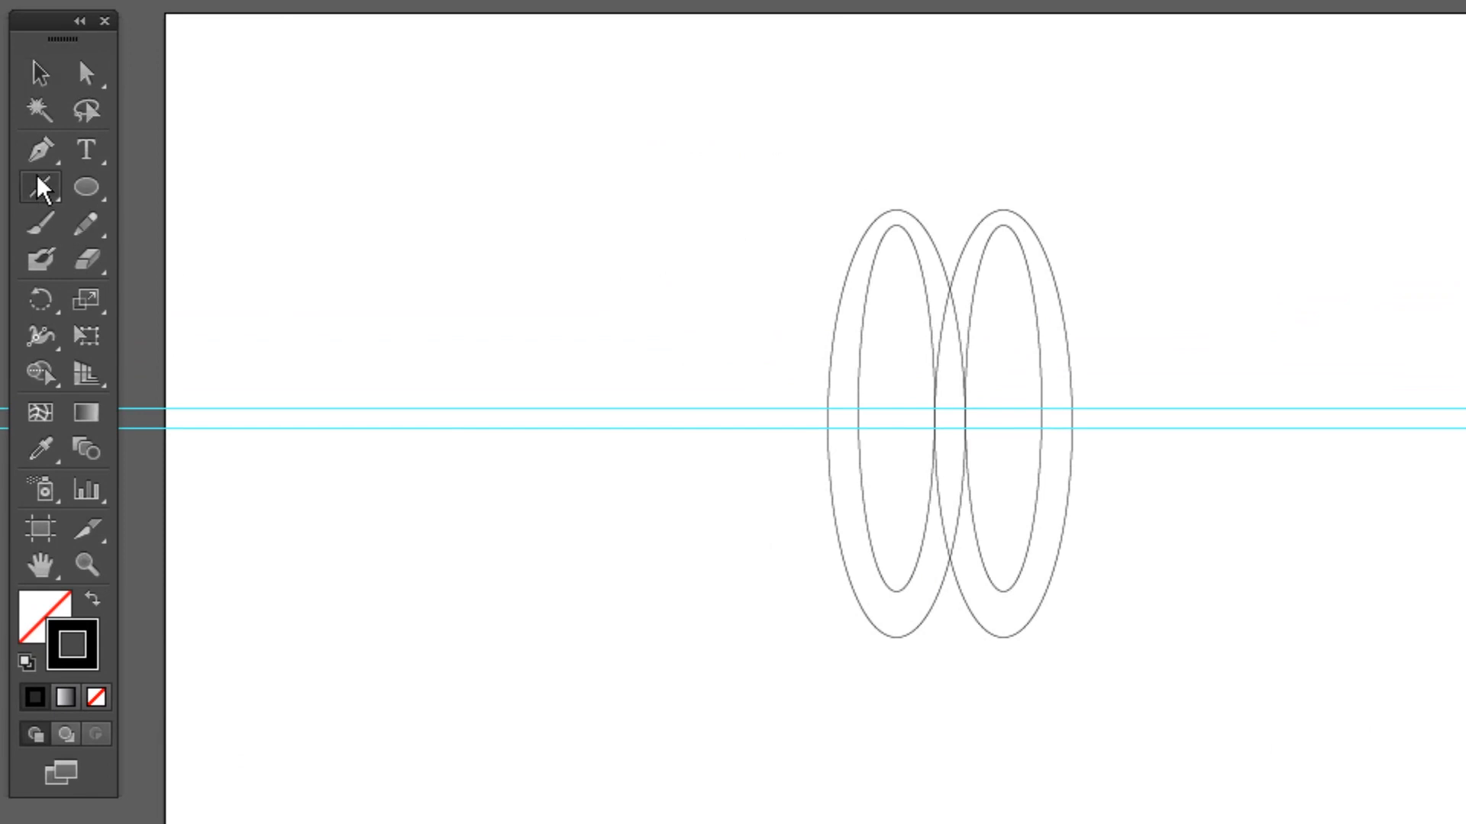
left_click_drag(894, 408, 1004, 408)
left_click_drag(787, 429, 1117, 429)
left_click(40, 73)
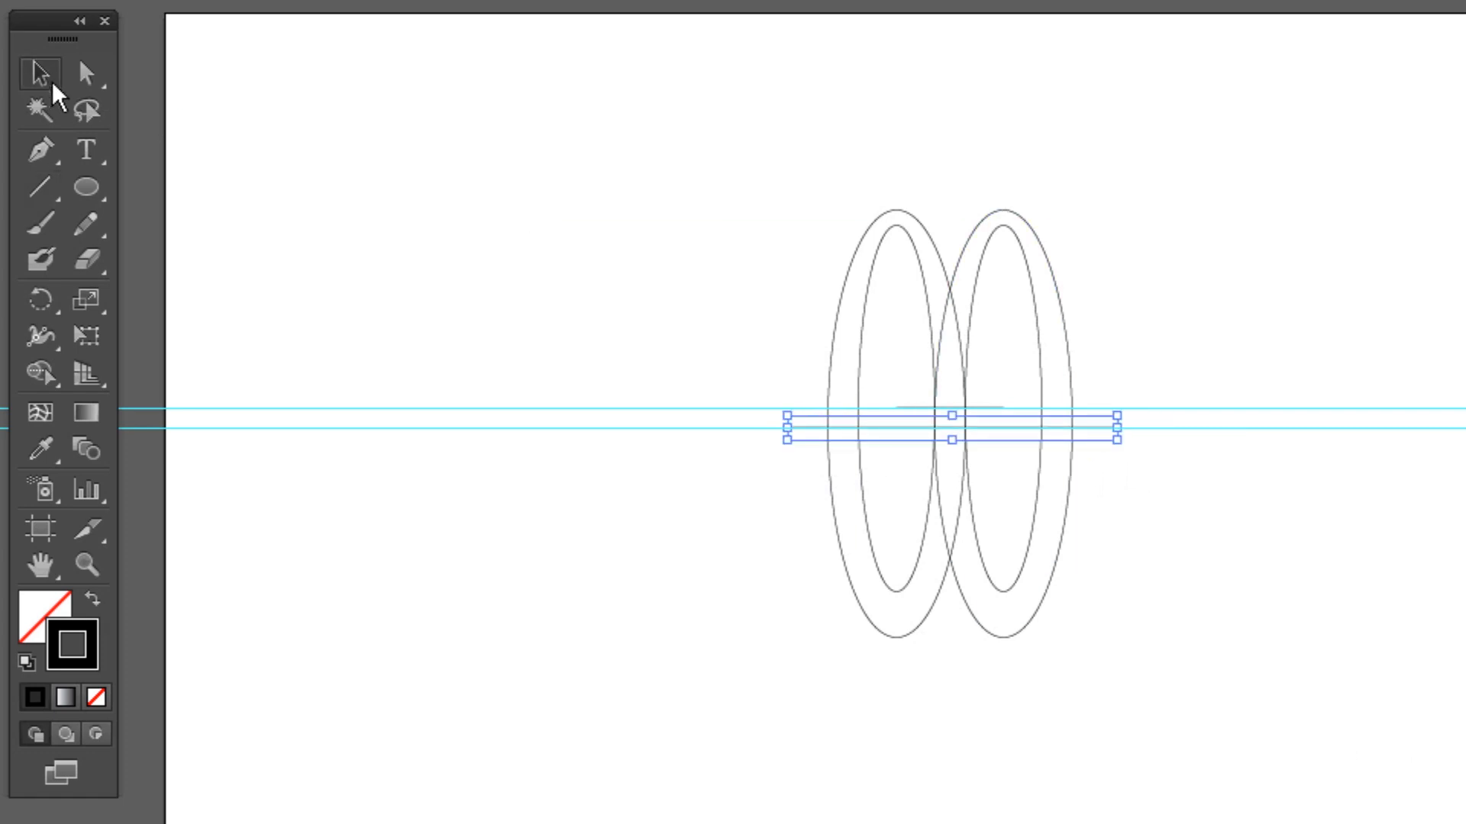
Divide all ellipses and lines with the Pathfinder and ungroup the resulting pieces
left_click_drag(730, 195, 1197, 674)
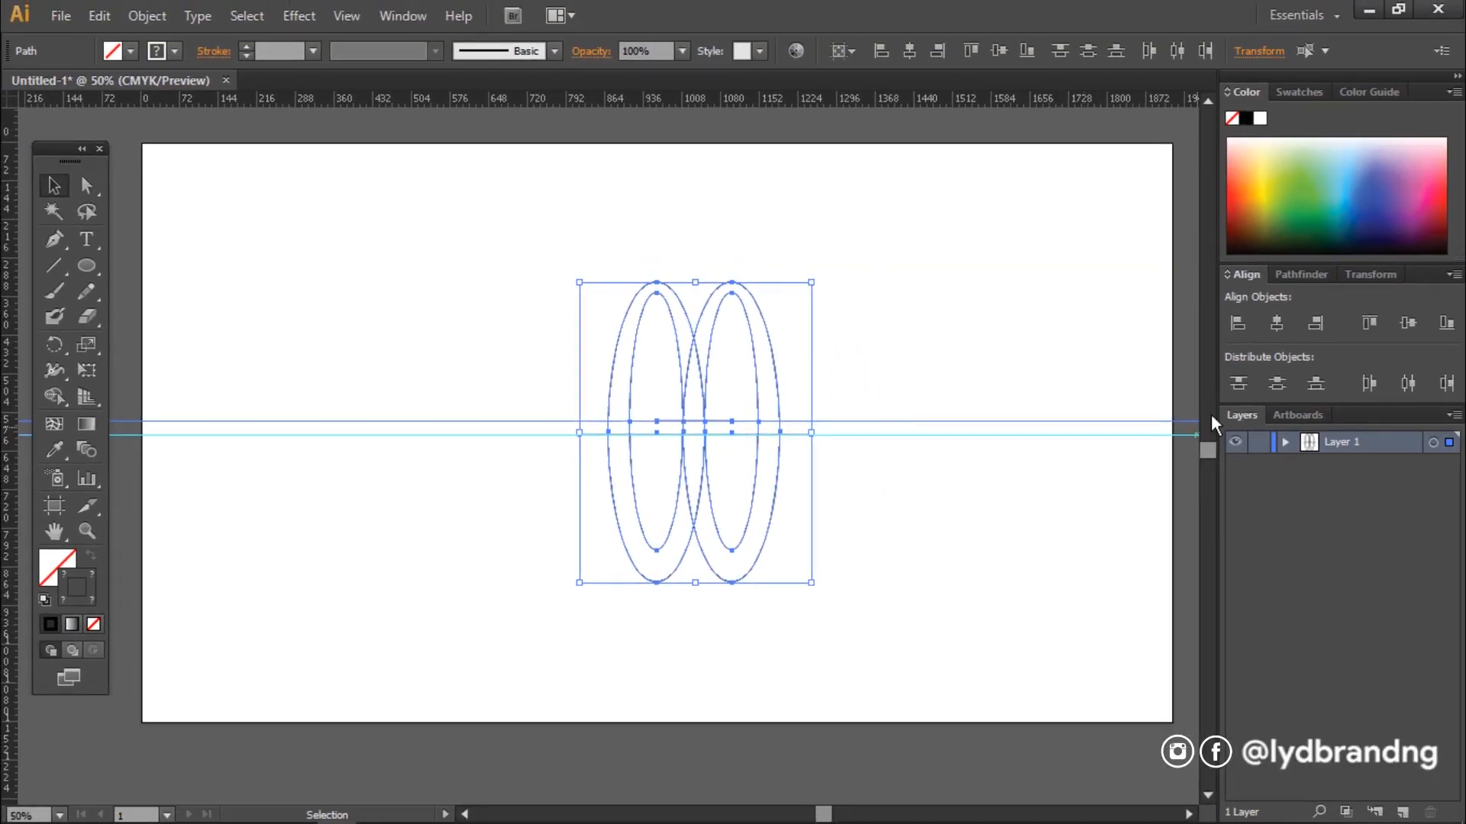
left_click(1301, 274)
left_click(1243, 375)
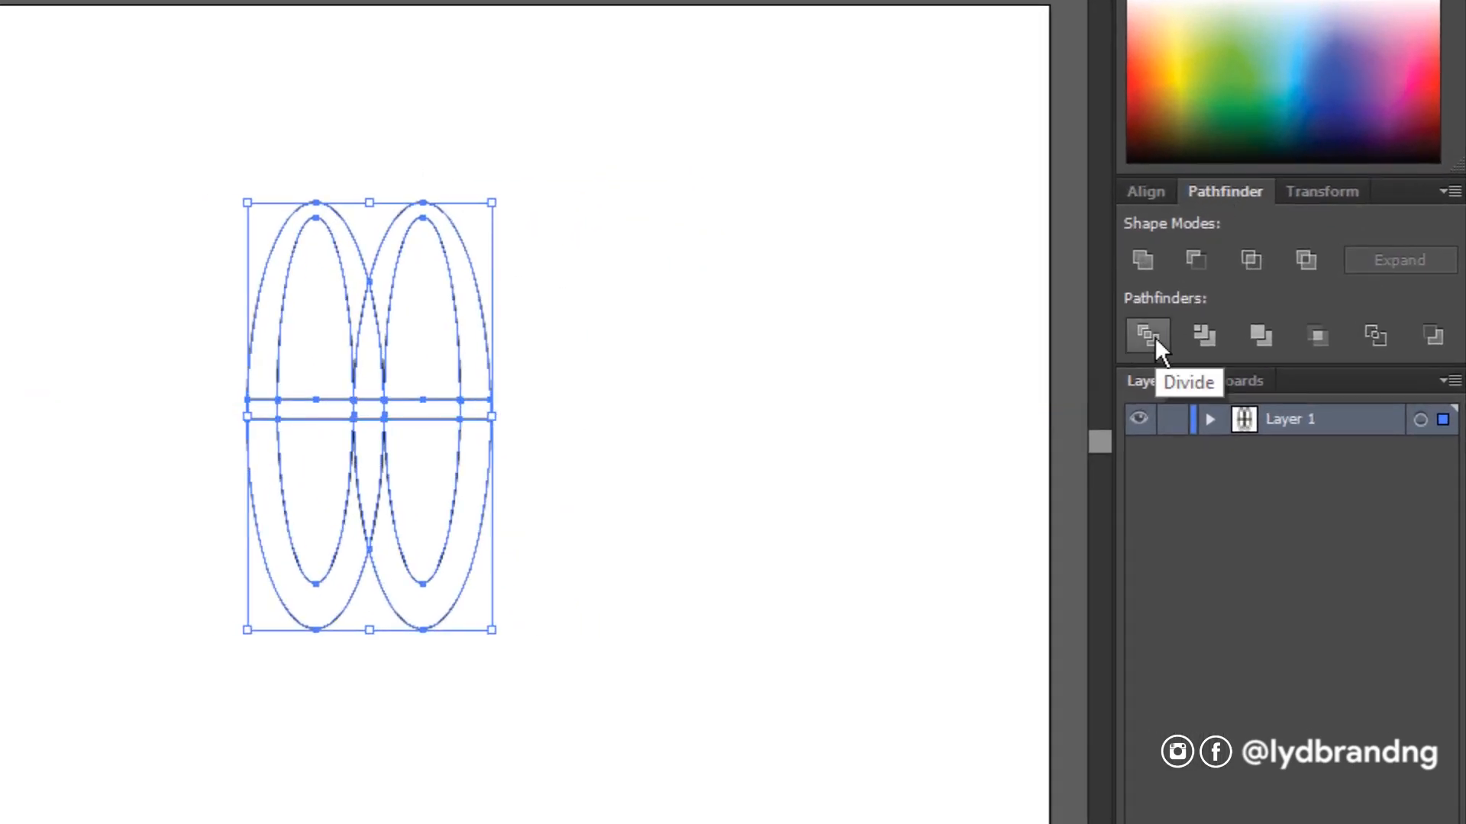
left_click(932, 470)
left_click(484, 492)
right_click(484, 495)
left_click(564, 677)
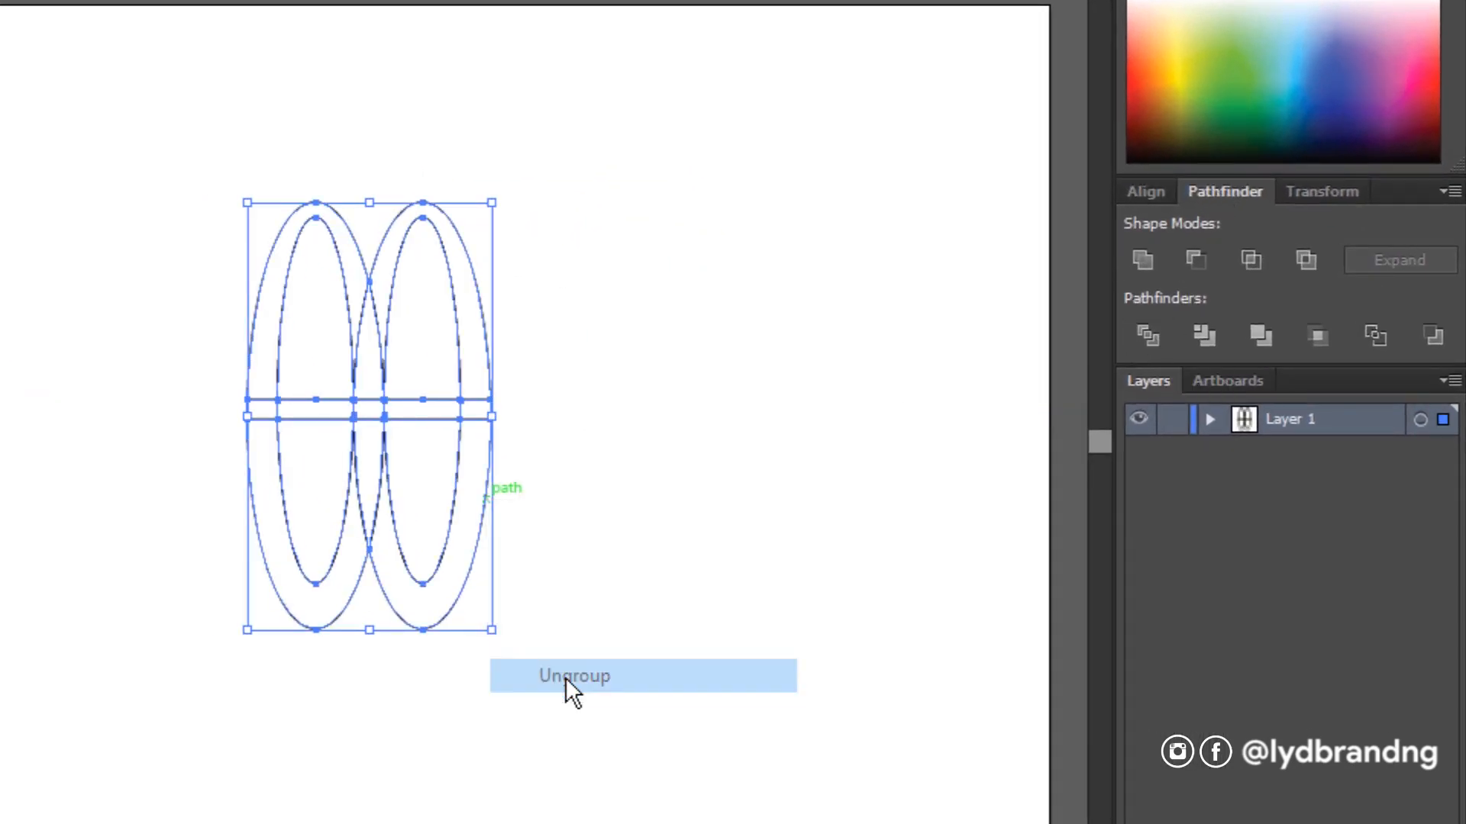
left_click(565, 678)
Delete the pieces below the lower line and the pieces inside the two arches
left_click_drag(552, 684, 178, 452)
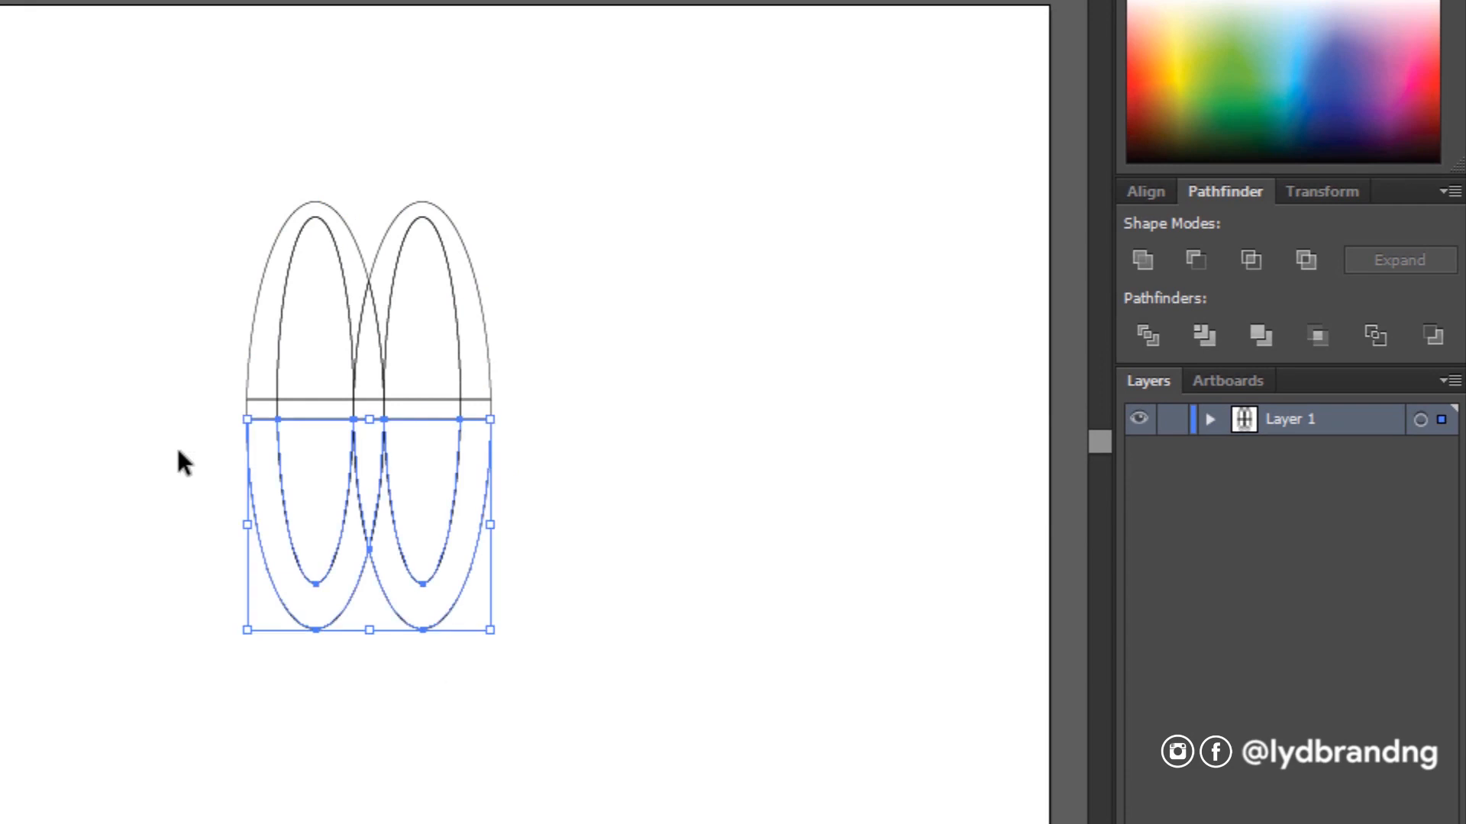
key("Delete")
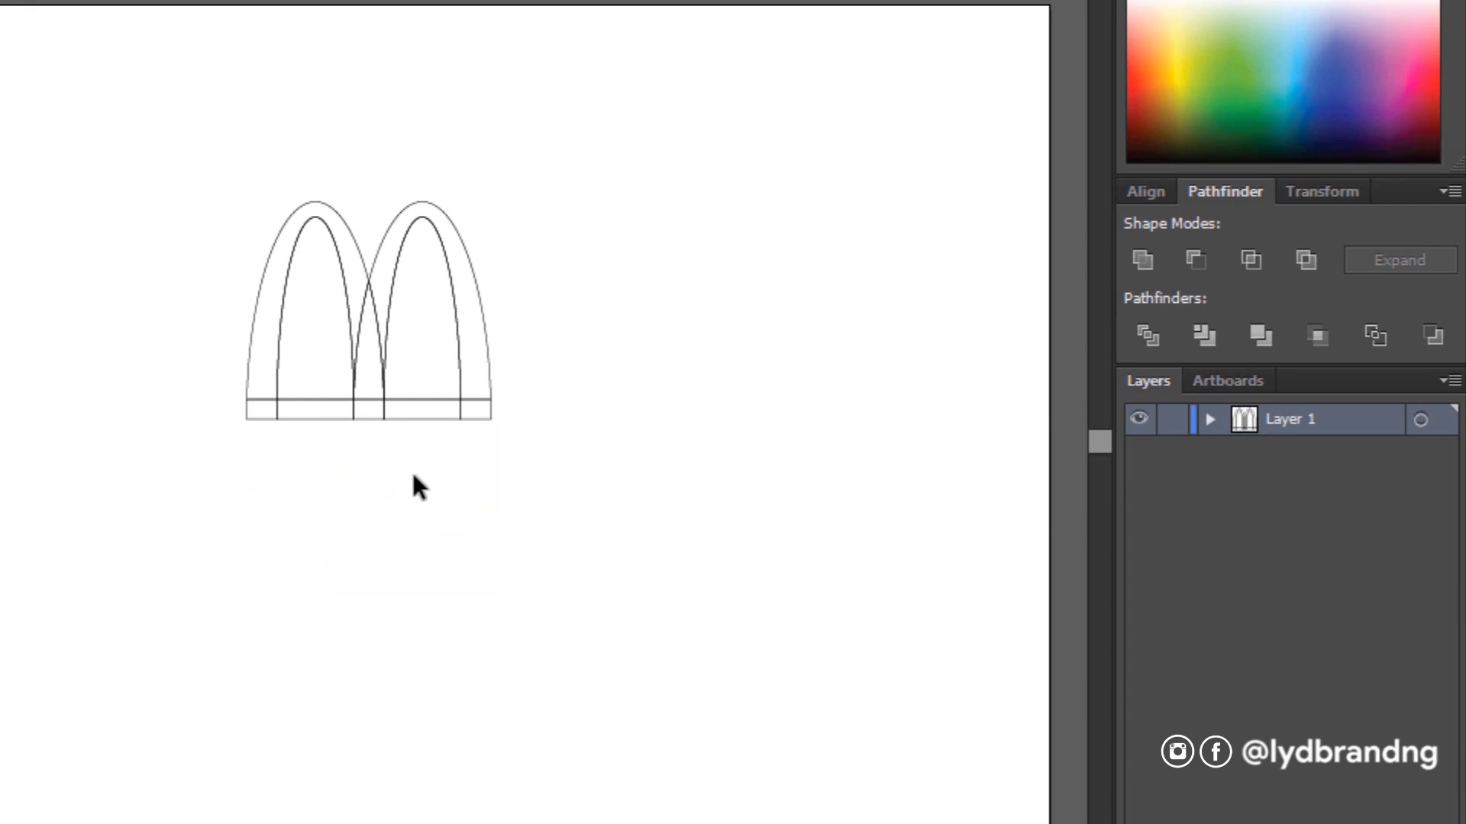
left_click_drag(442, 344, 442, 341)
key("Delete")
left_click_drag(314, 386, 331, 347)
key("Delete")
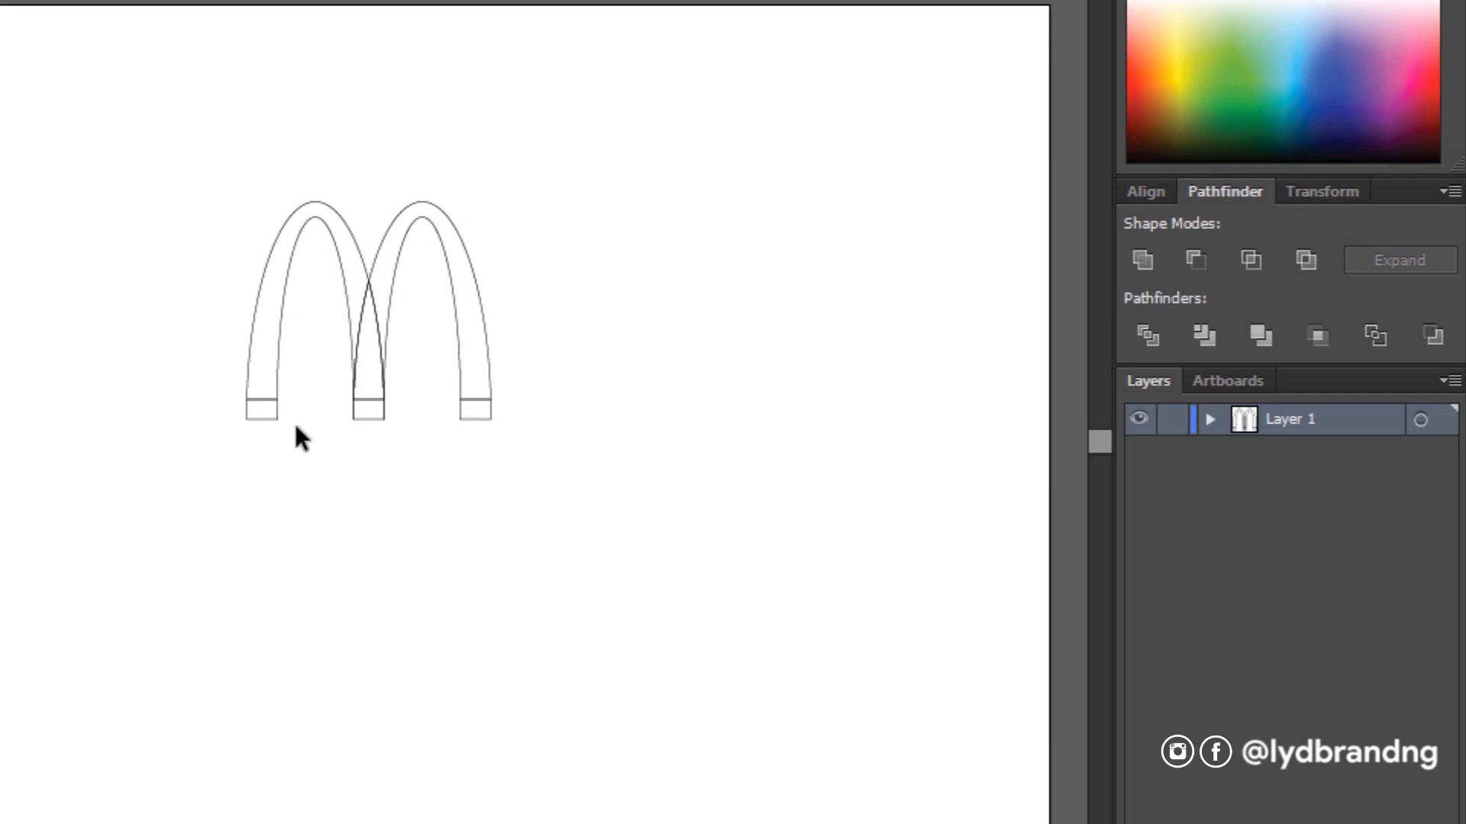
Delete the bottom piece of the middle leg and unite the remaining pieces into a single M shape
left_click_drag(399, 408, 335, 391)
key("Delete")
left_click(262, 432)
left_click_drag(182, 454, 557, 172)
left_click(1142, 260)
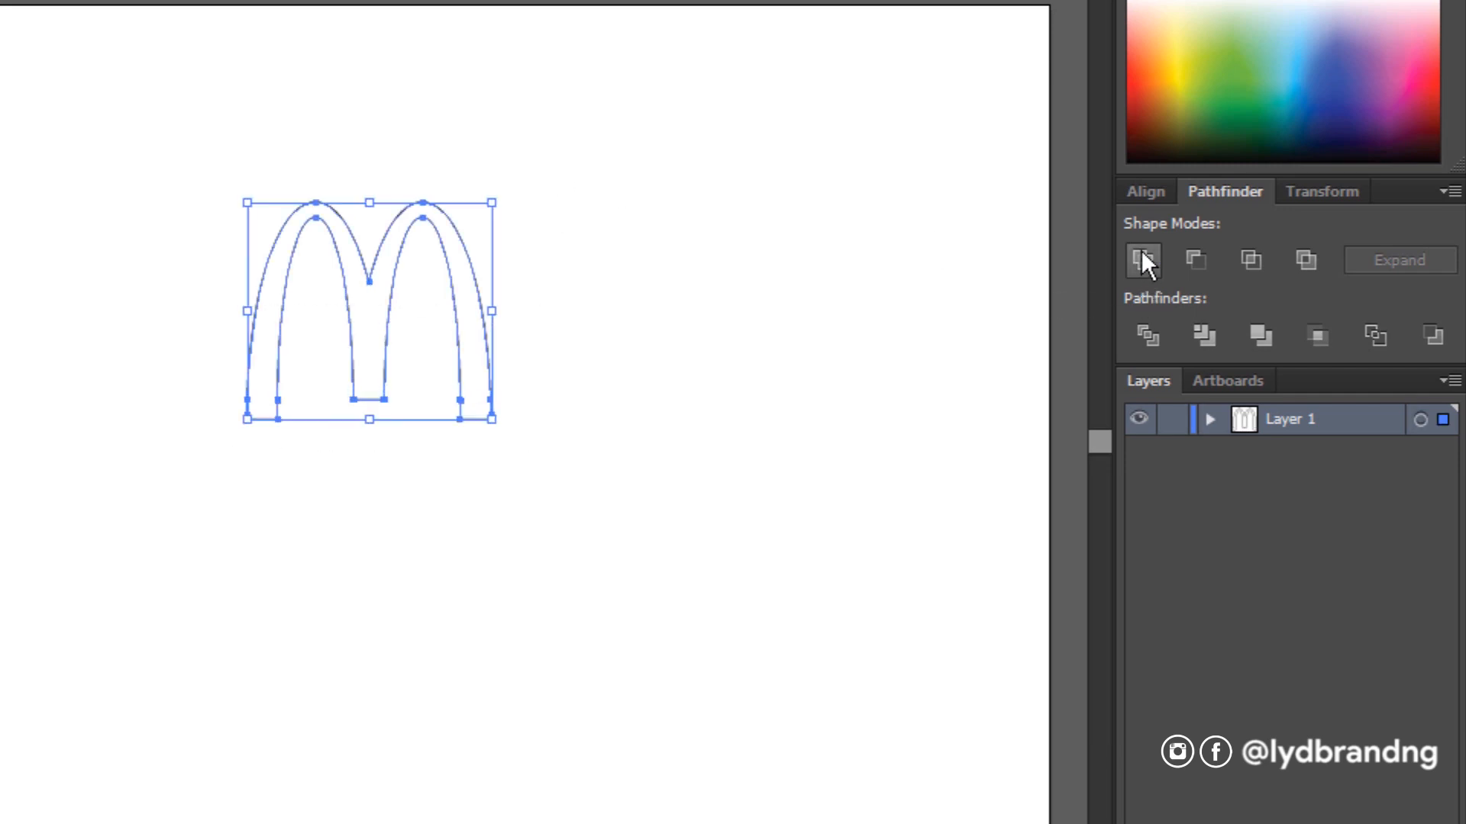
Enlarge the M shape proportionally from its center and center it horizontally and vertically on the artboard
left_click_drag(490, 419, 560, 481)
left_click(1148, 191)
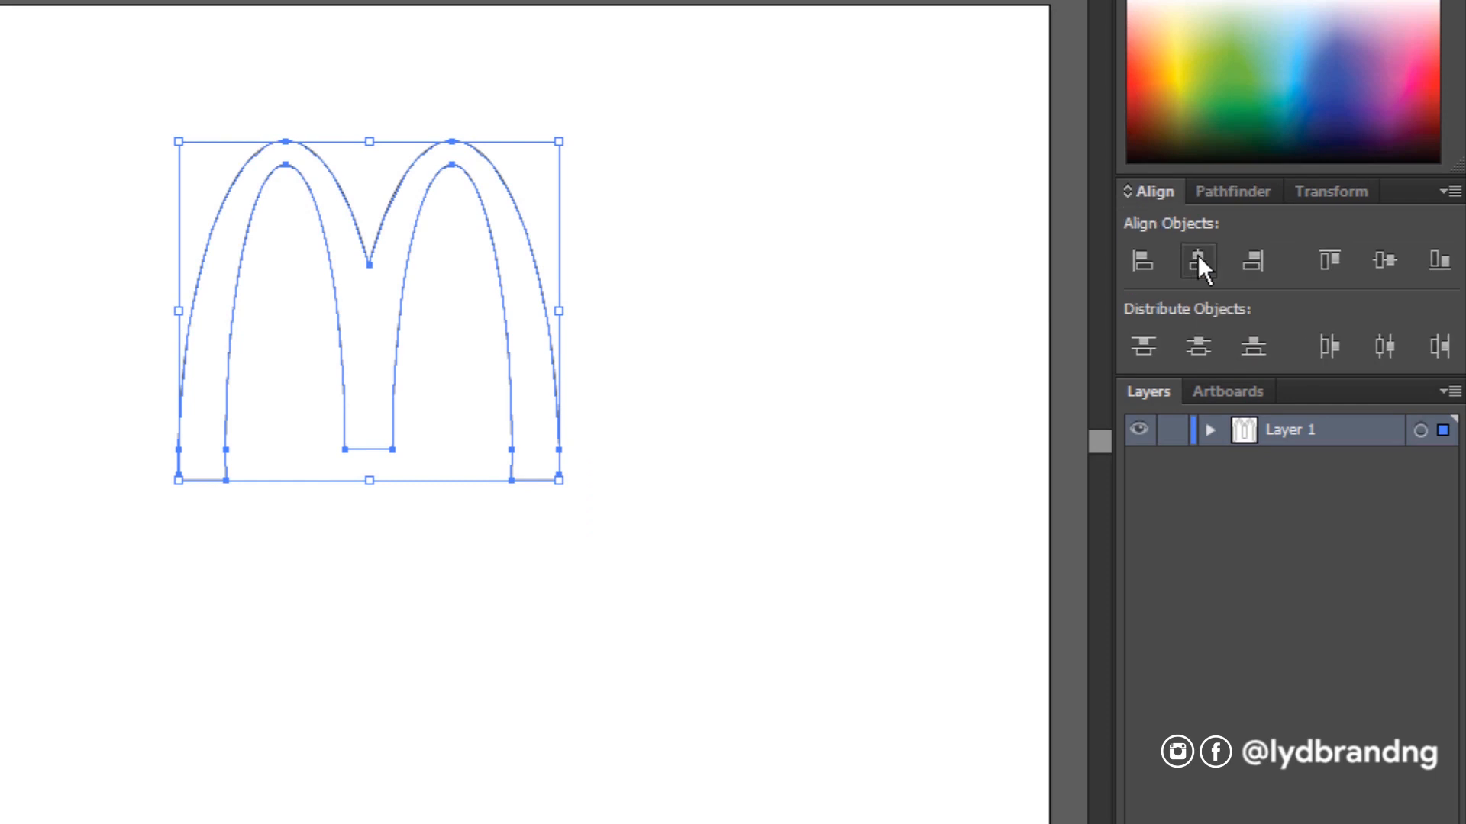
left_click(1200, 262)
left_click(1384, 262)
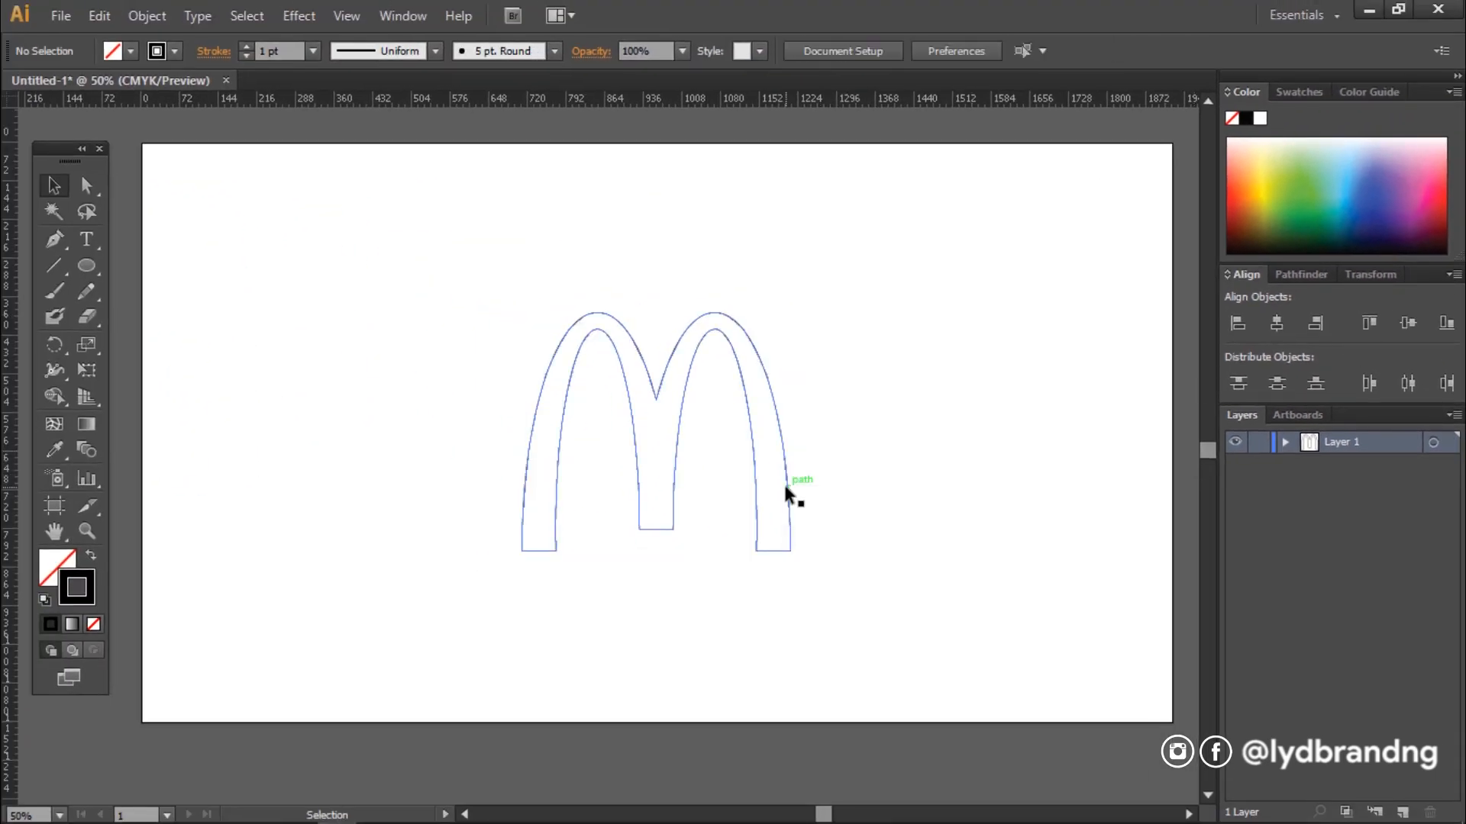
Fill the M shape with the yellow swatch and remove its stroke
left_click(786, 487)
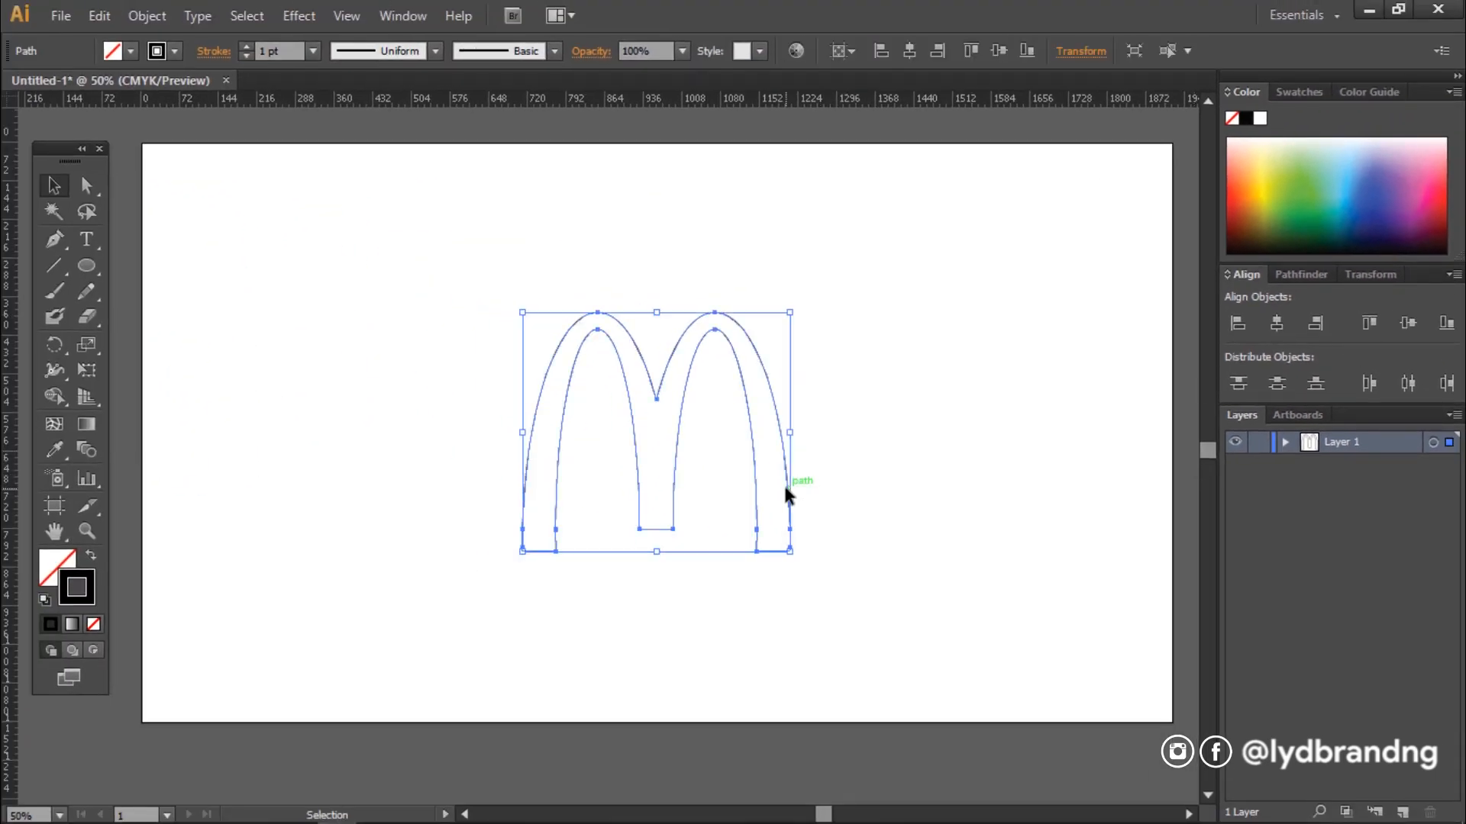
left_click(53, 571)
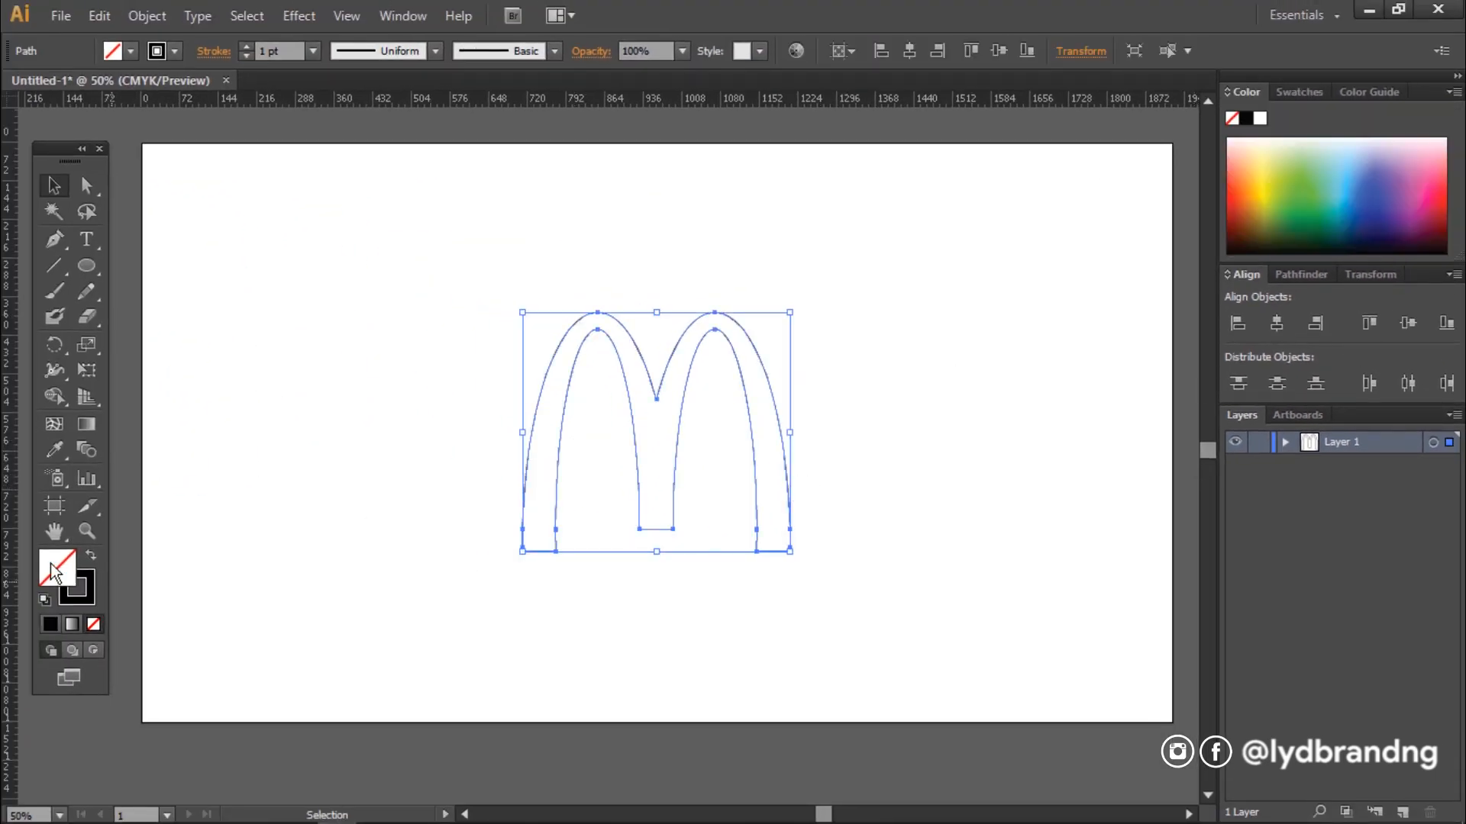
left_click(50, 625)
left_click(1298, 93)
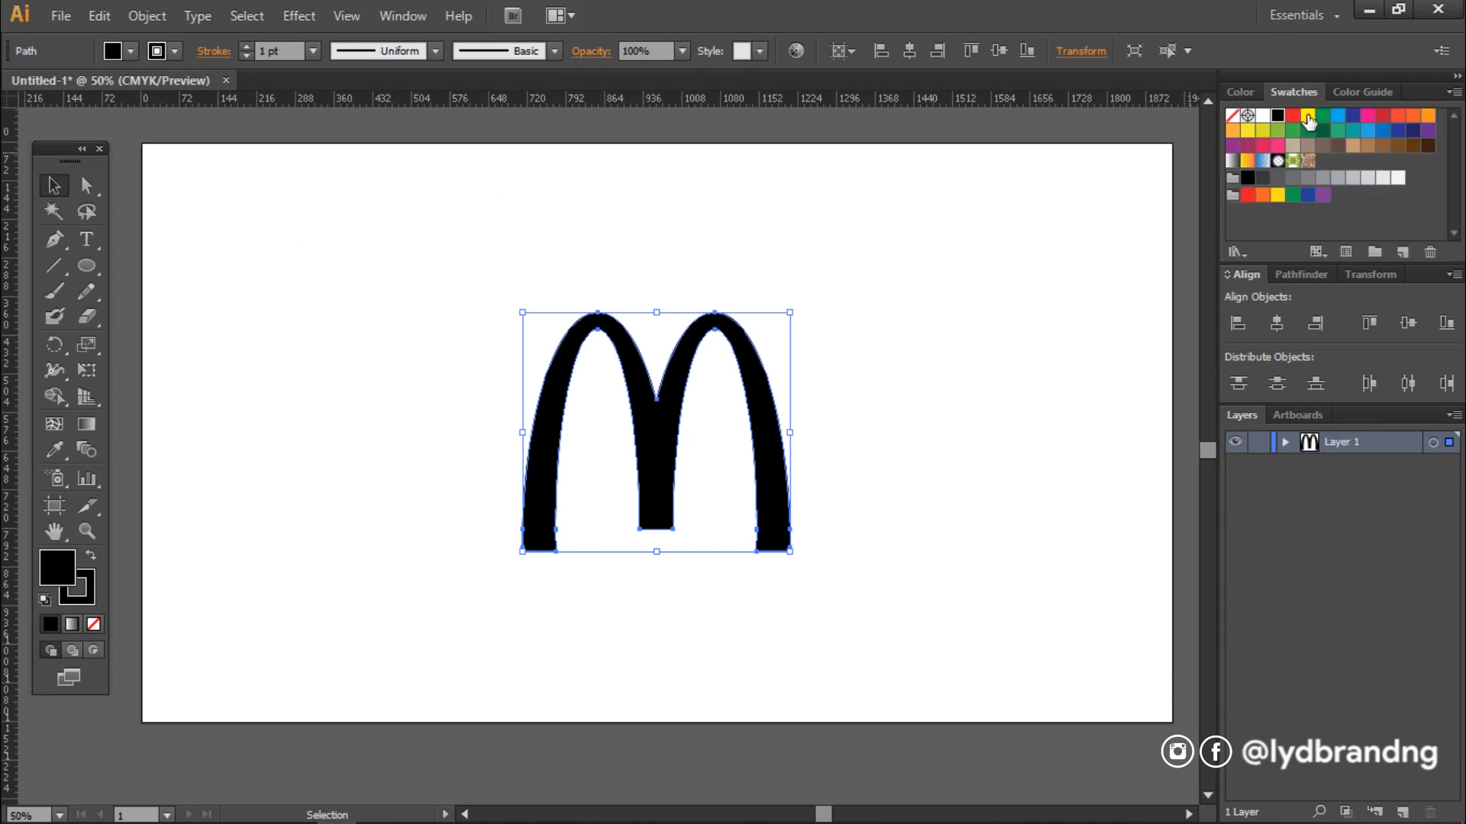
left_click(1307, 115)
left_click(77, 588)
left_click(93, 624)
left_click(338, 542)
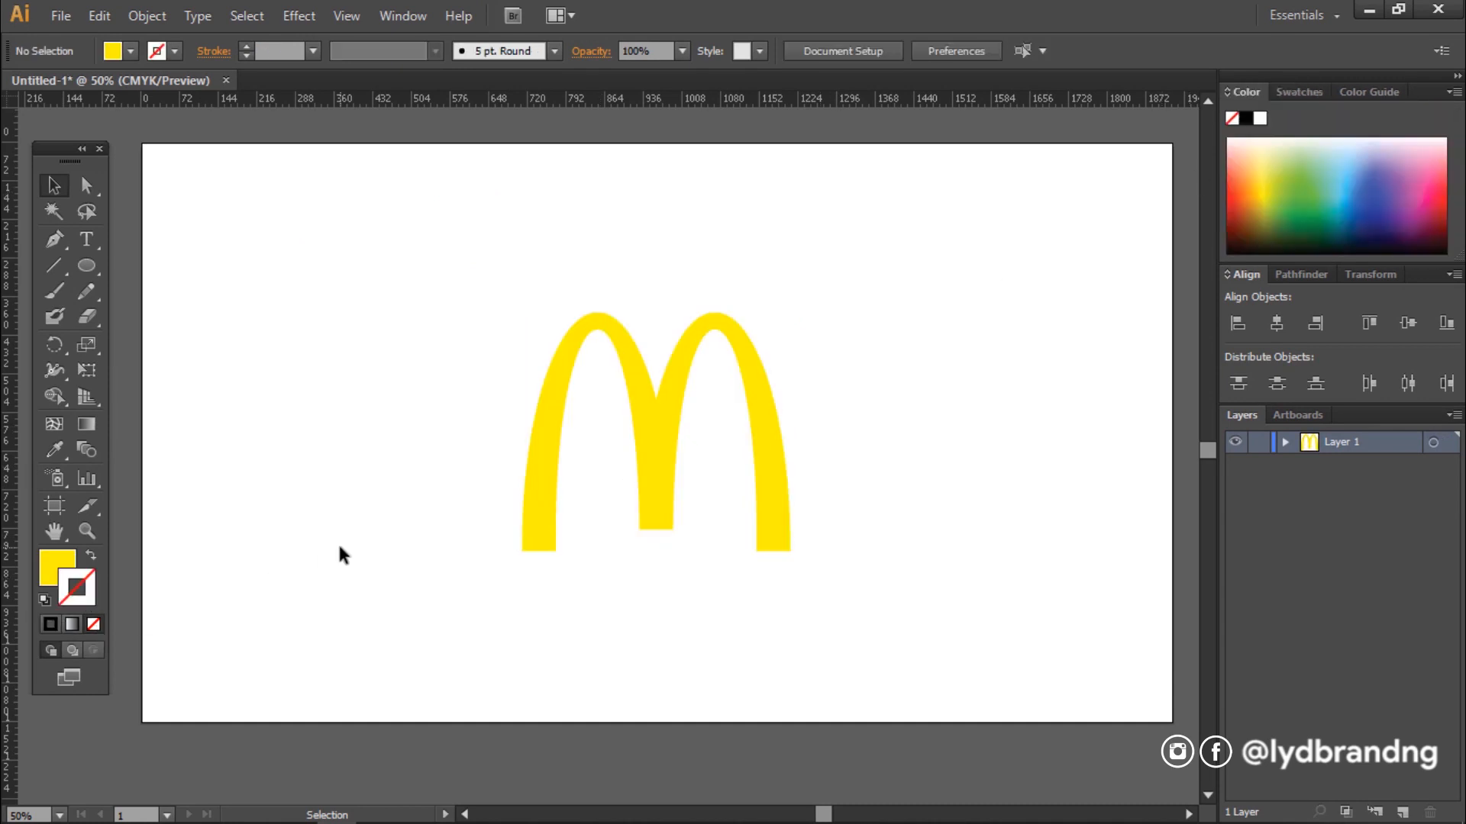
Scale the yellow M up slightly from its center, keeping its proportions
left_click(526, 482)
left_click_drag(780, 547, 818, 574)
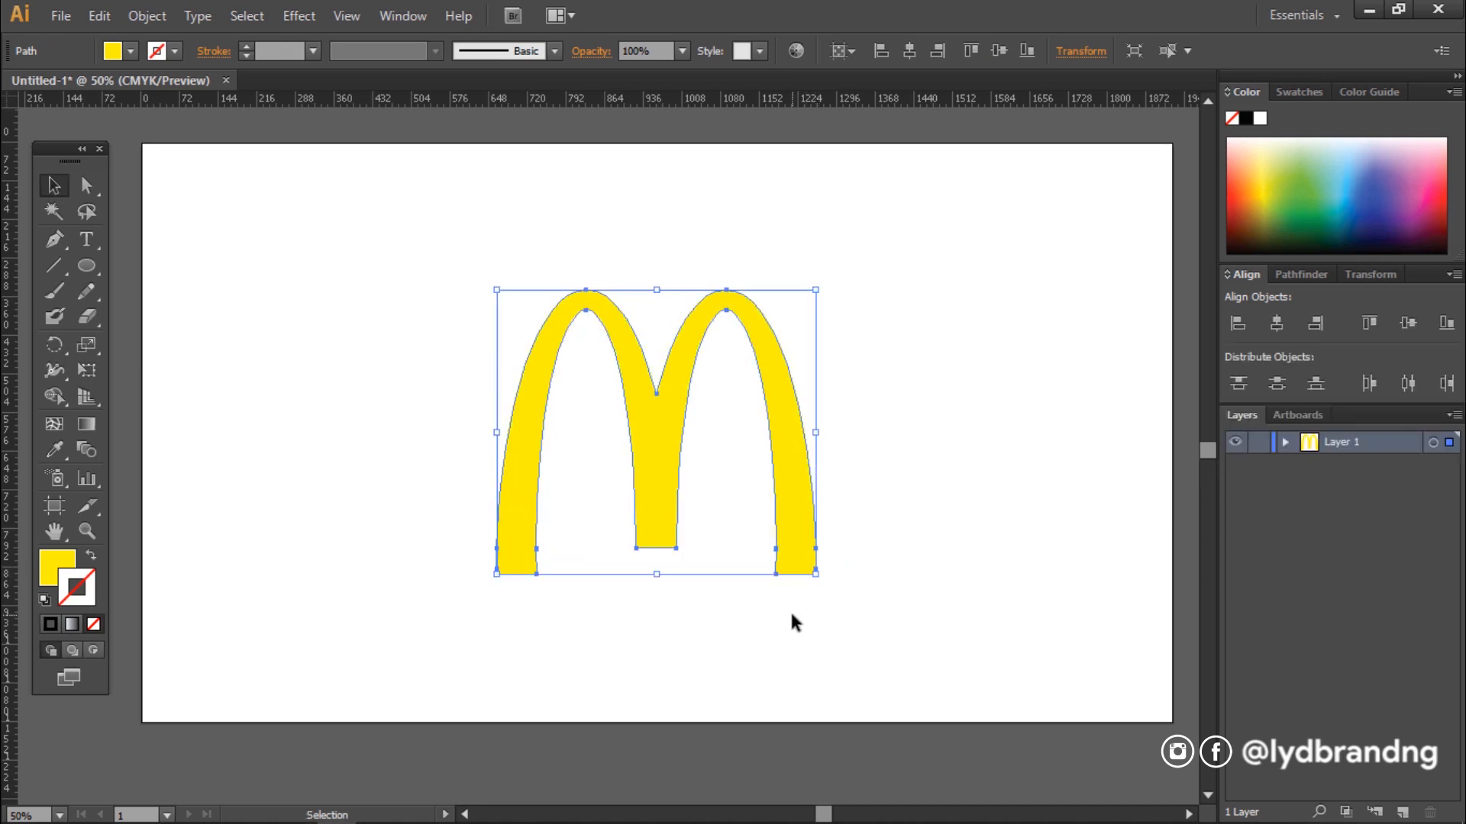
left_click(791, 621)
Draw a rectangle covering the whole artboard
left_click_drag(94, 195, 213, 197)
left_click_drag(174, 21, 1465, 823)
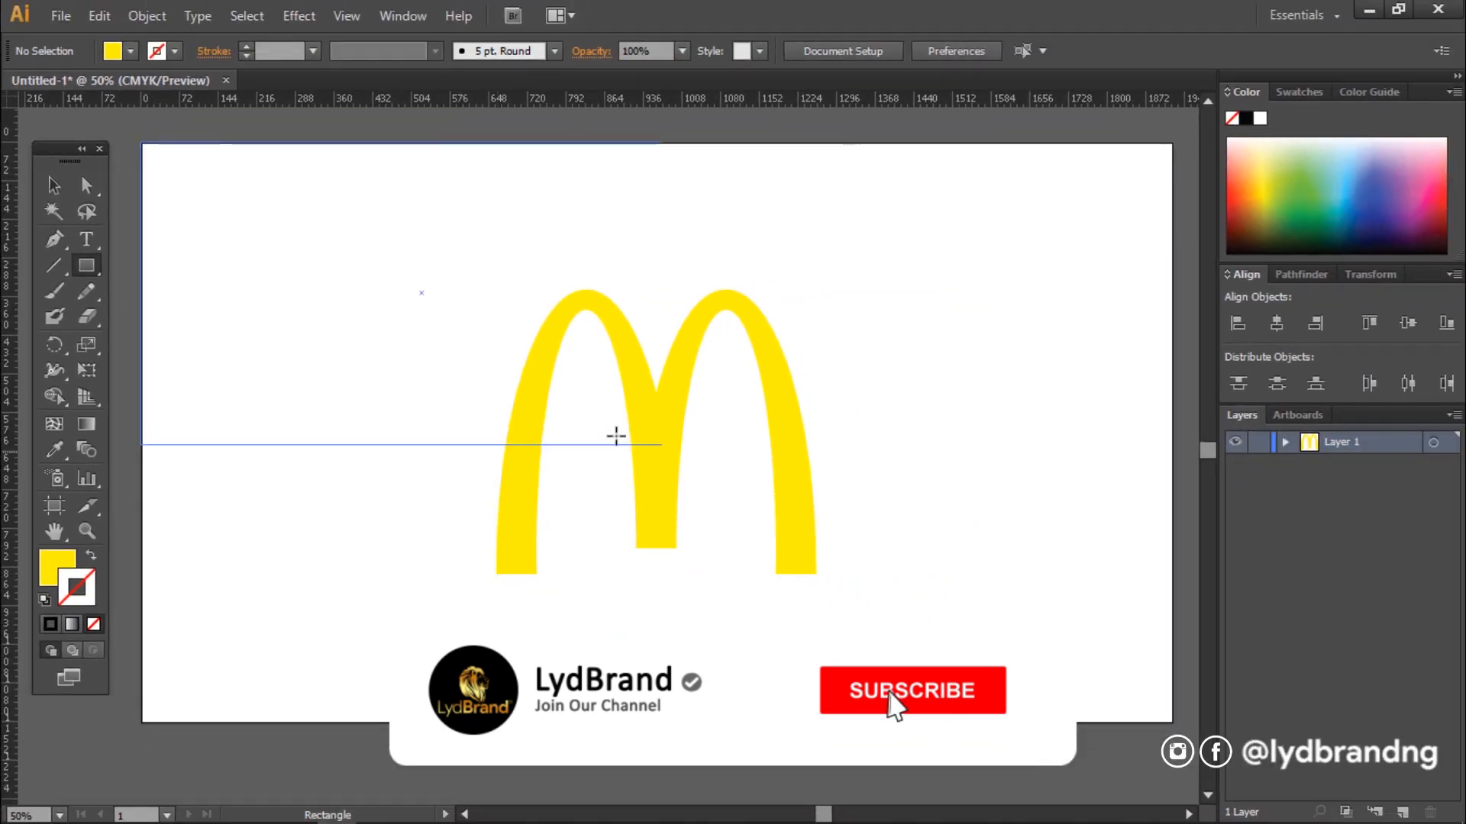
left_click_drag(1171, 714, 1172, 722)
left_click(1292, 92)
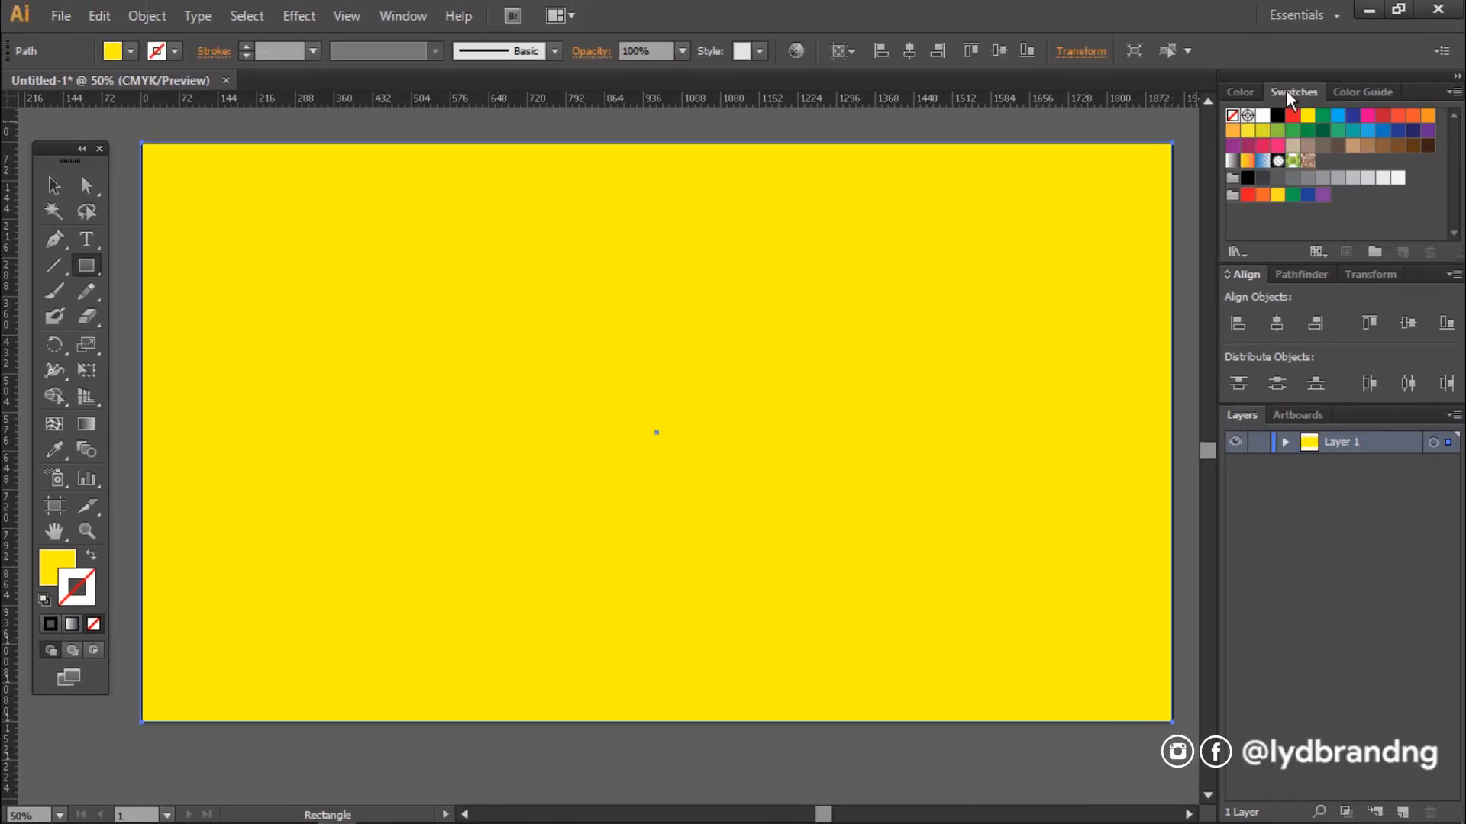
left_click(1293, 117)
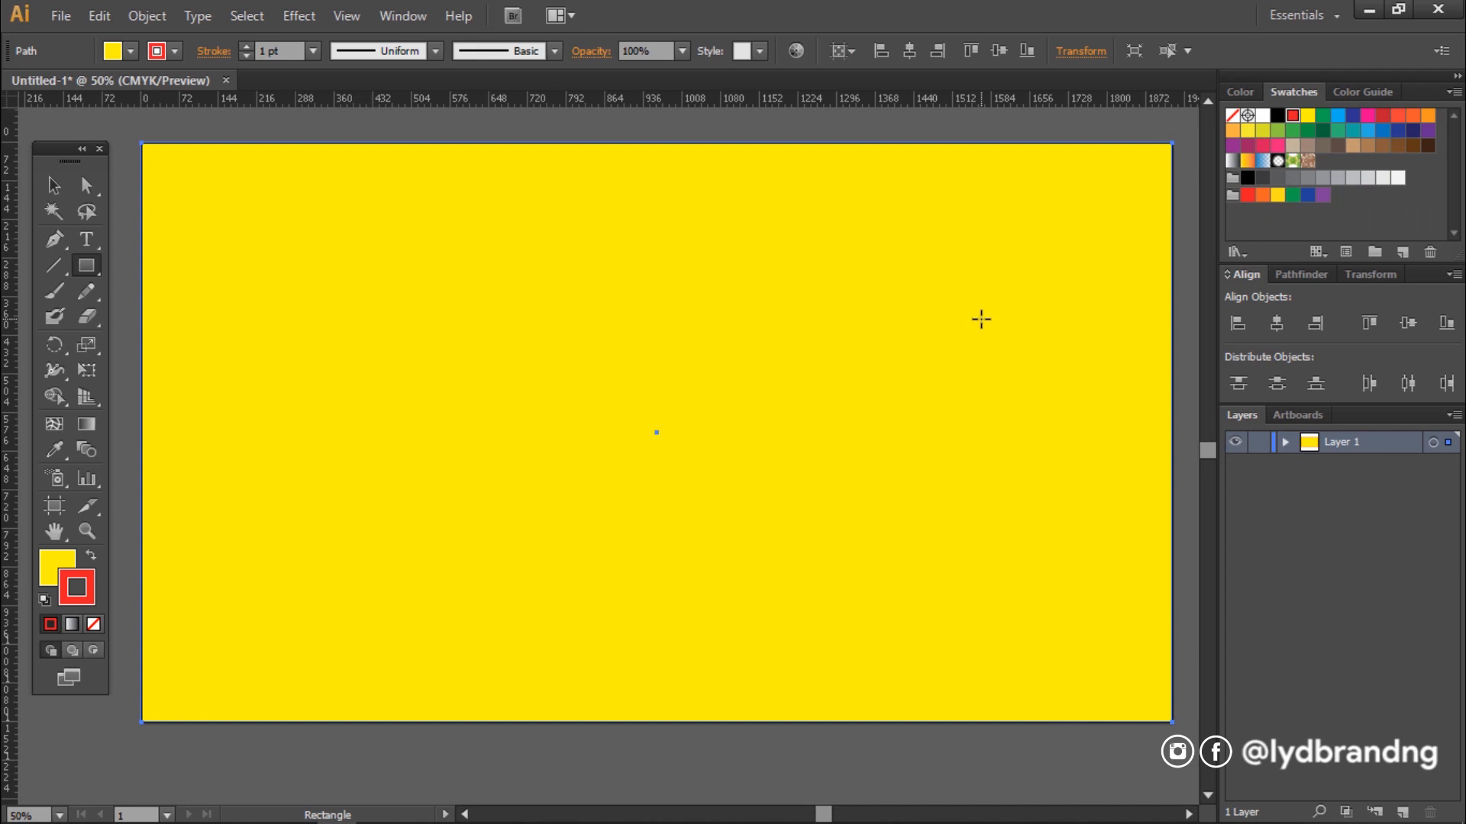
left_click(94, 624)
Fill the background rectangle with the red swatch
left_click(52, 626)
left_click(1293, 91)
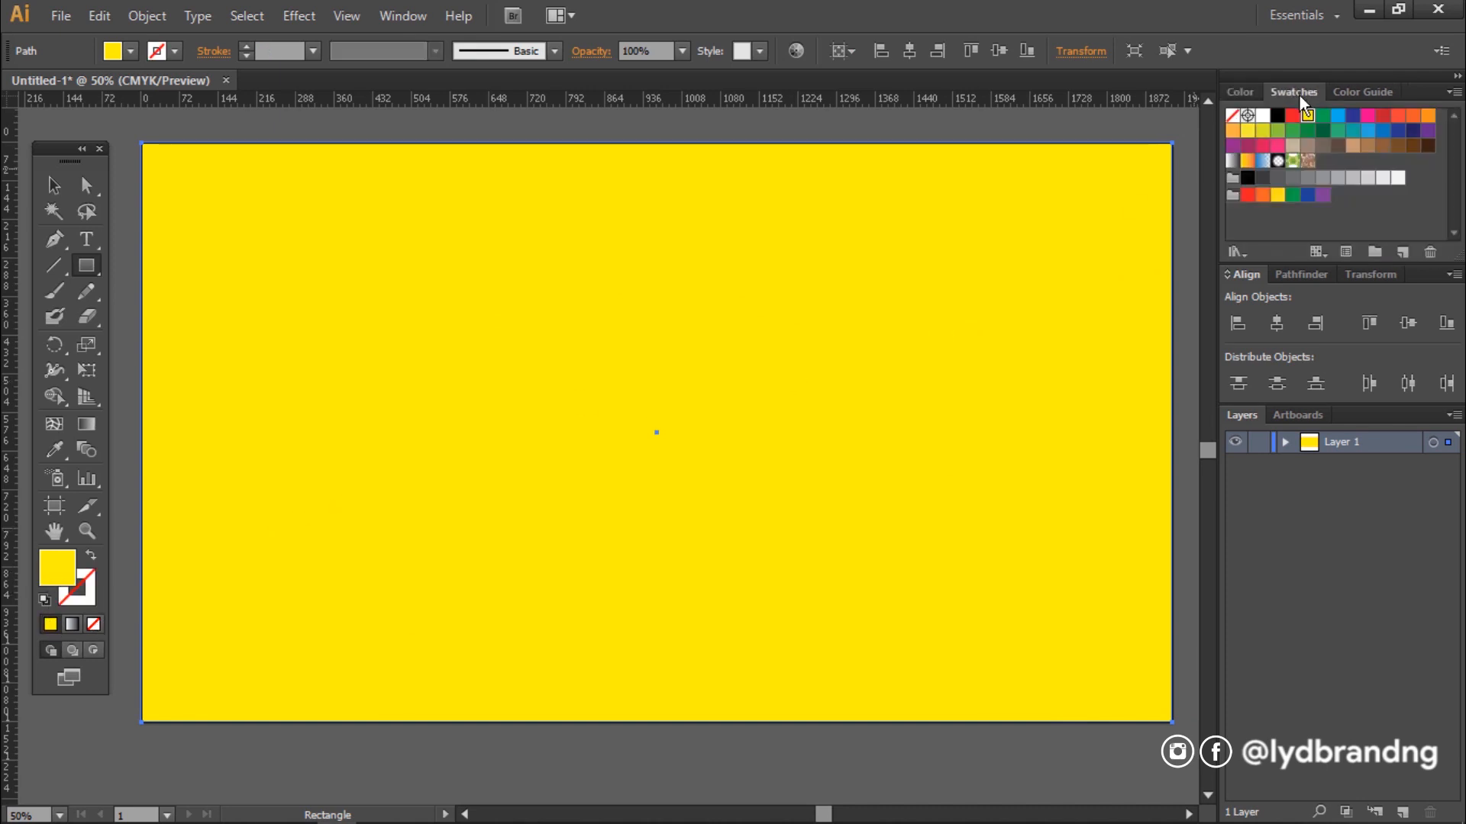
left_click(1293, 115)
Send the red rectangle to the back, behind the yellow M
left_click(47, 197)
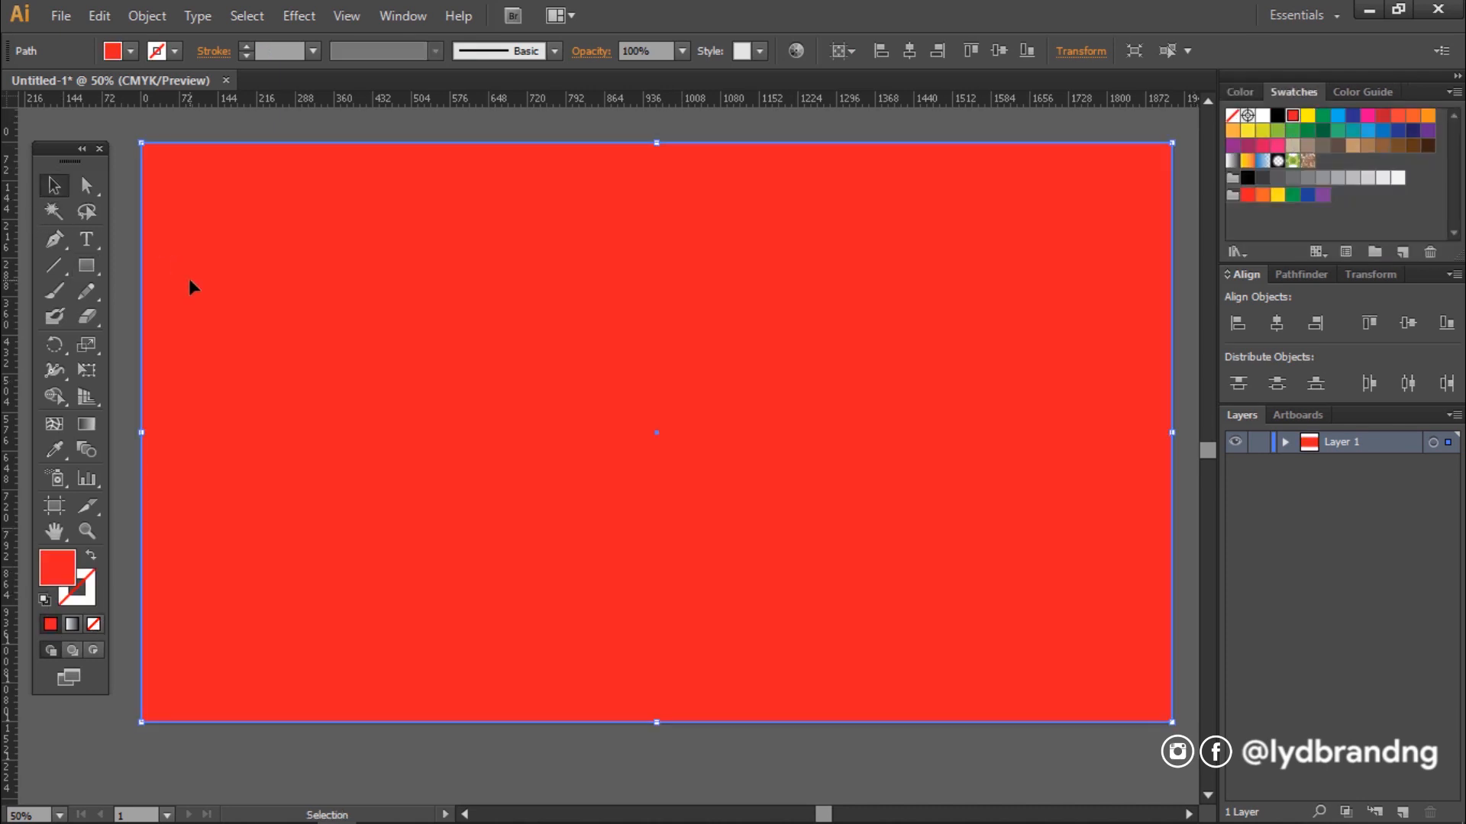
right_click(189, 280)
mouse_move(382, 581)
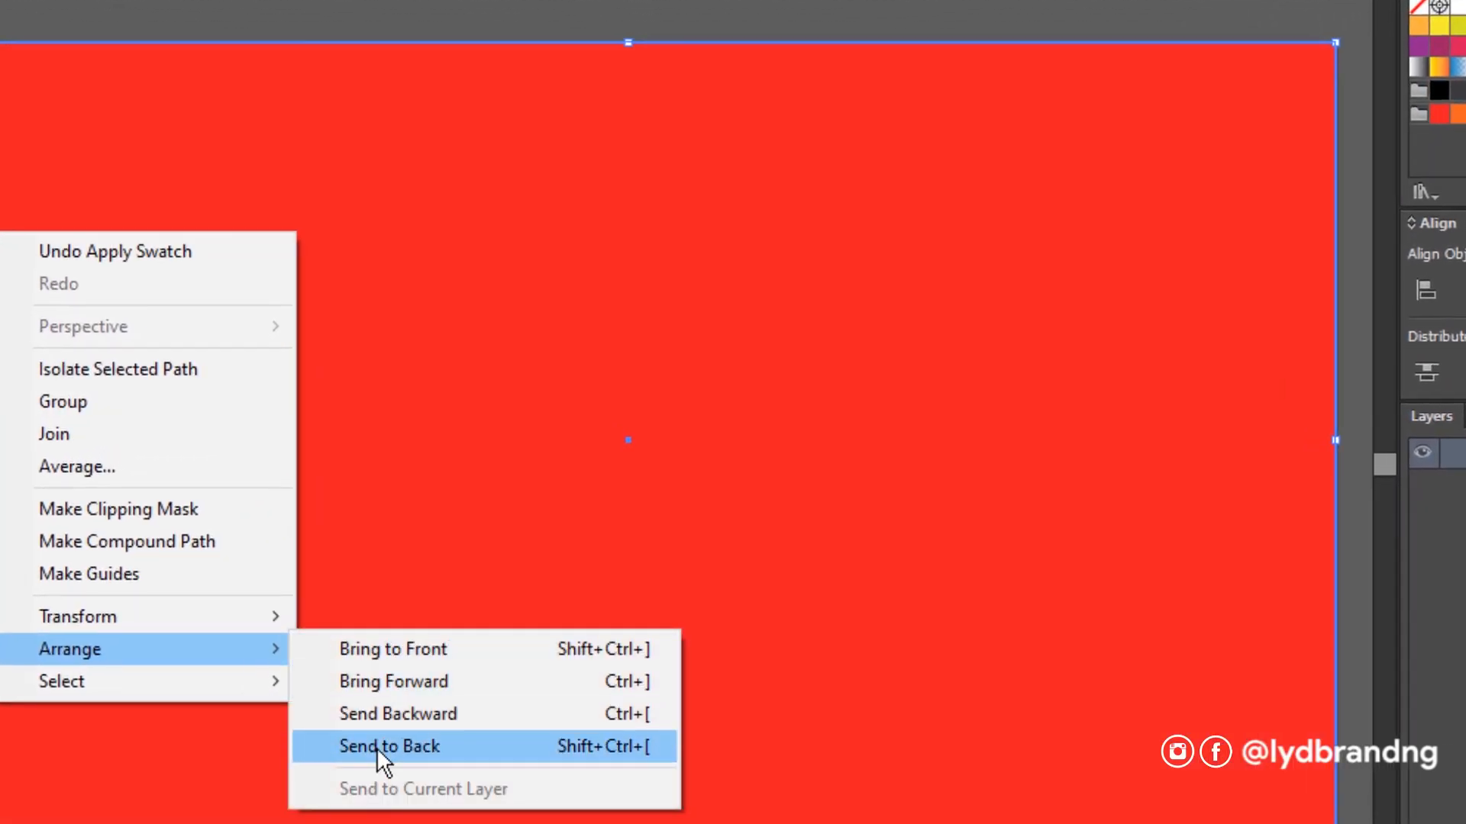
left_click(377, 747)
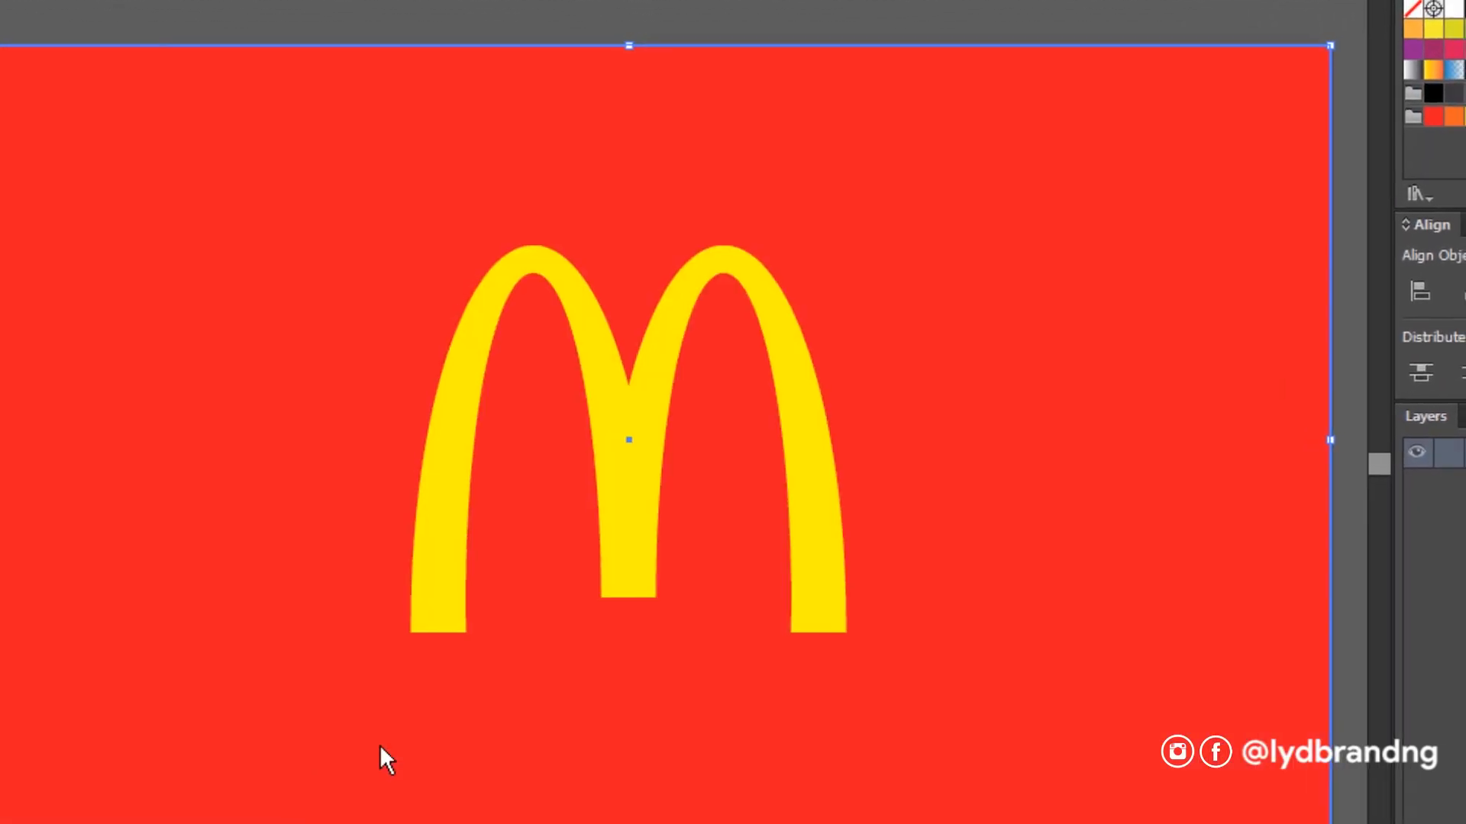
left_click(461, 745)
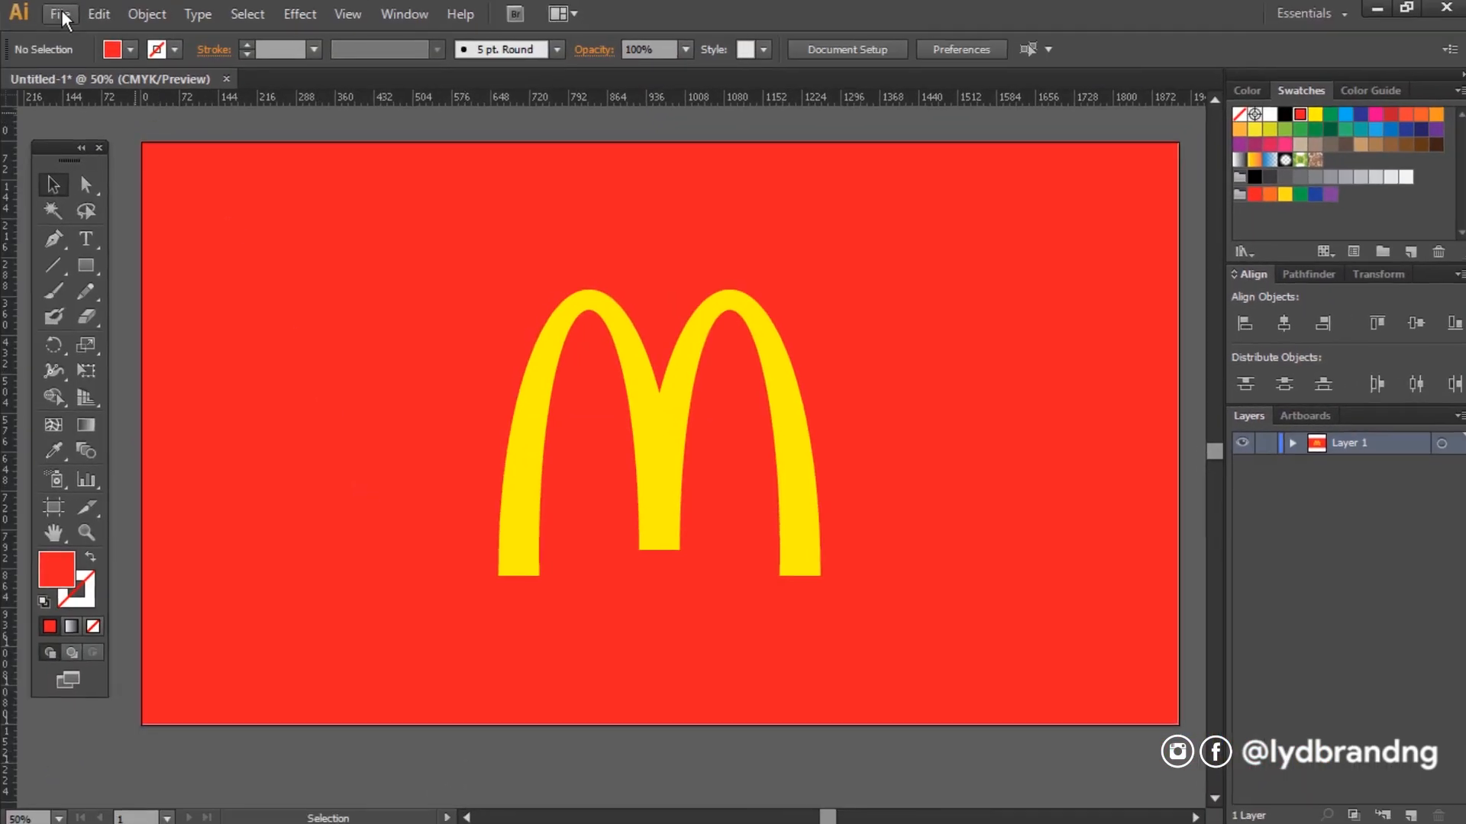
Export the artwork to the LOGO folder as a JPEG named "Mcdonalds Logo", in CMYK with quality 10 and High (300 ppi) resolution
left_click(62, 15)
left_click(252, 414)
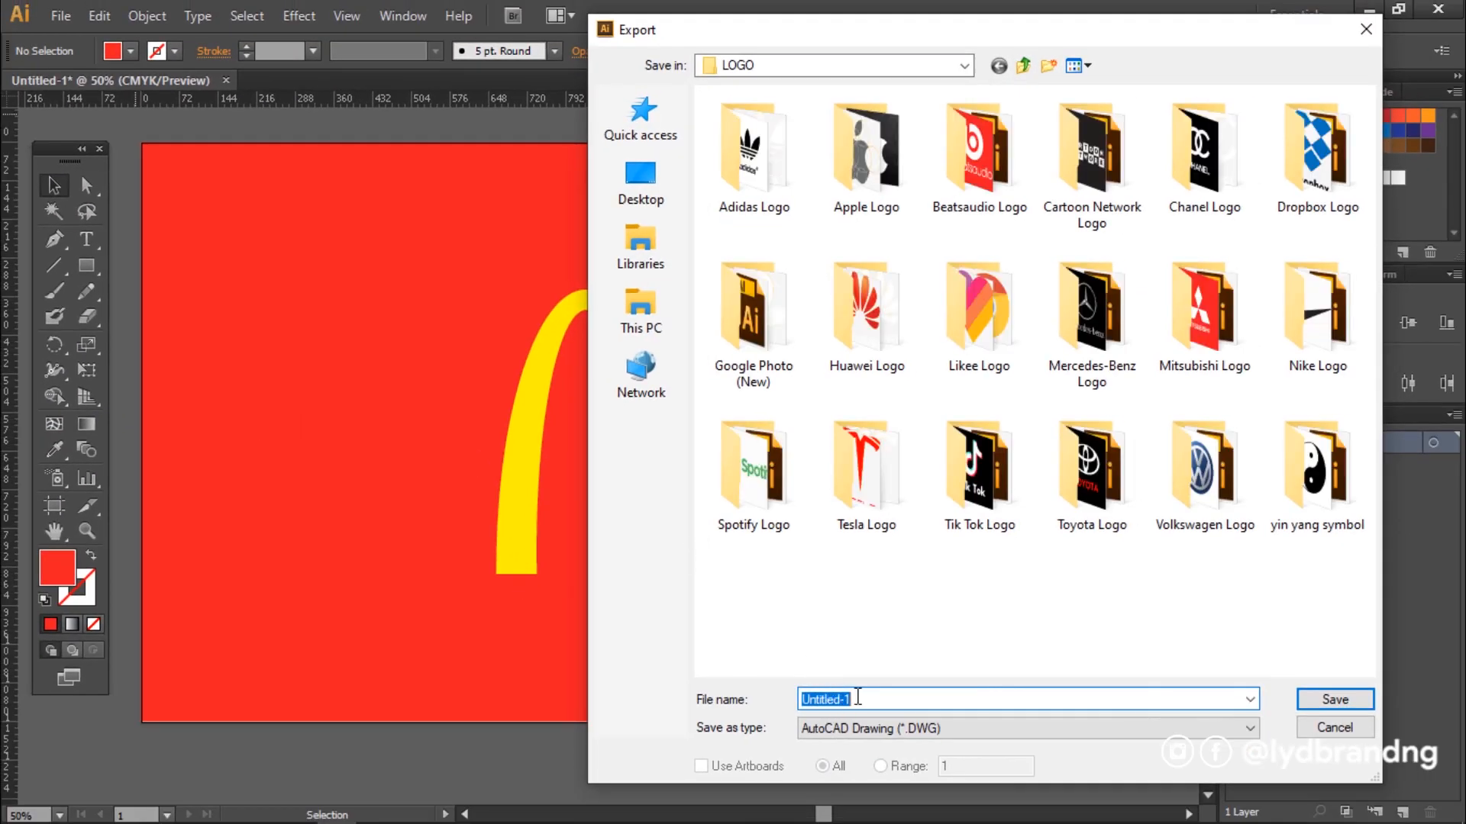
type("M")
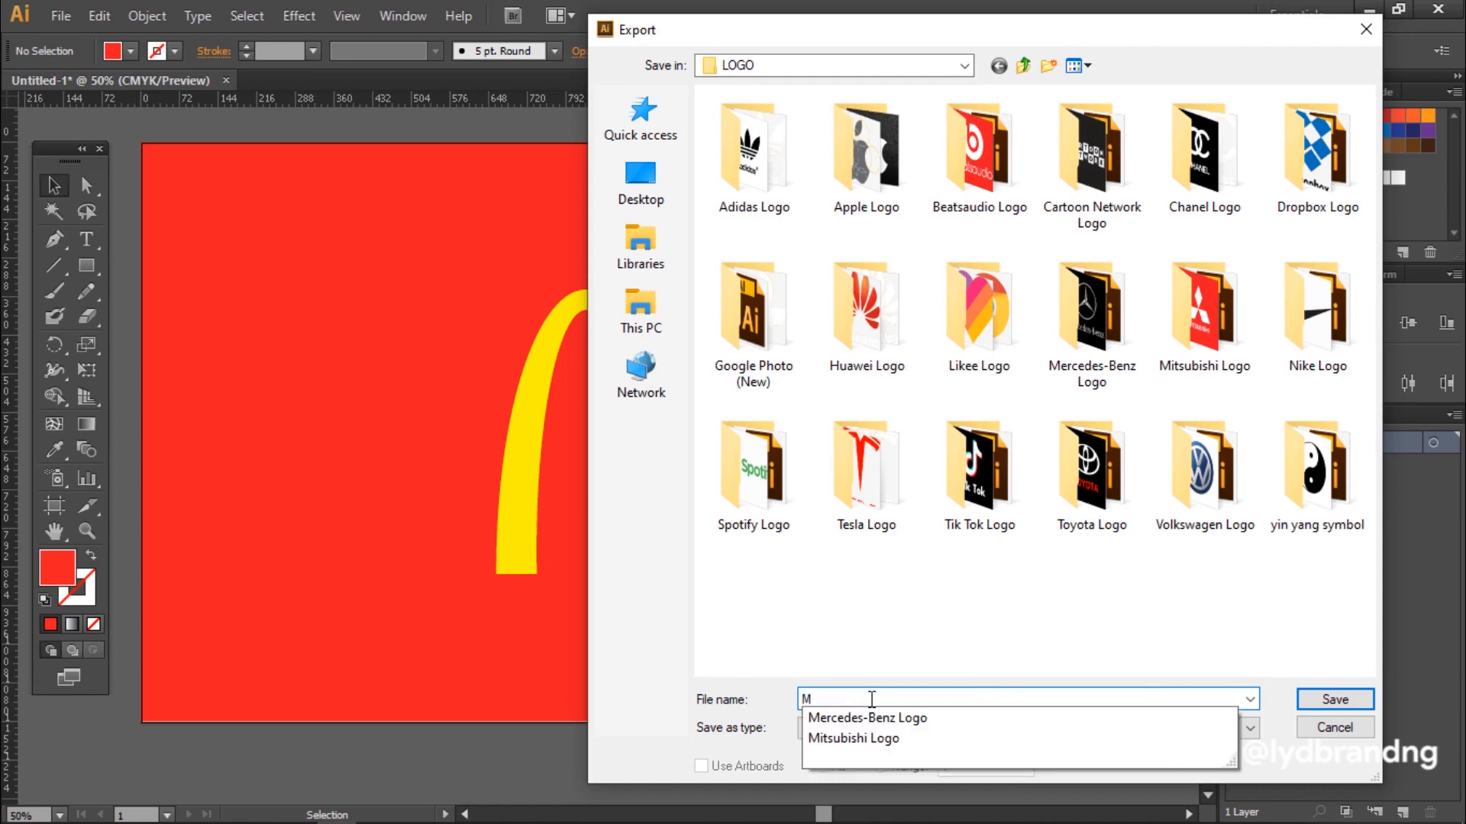
type("cdonalds Logo")
left_click(882, 728)
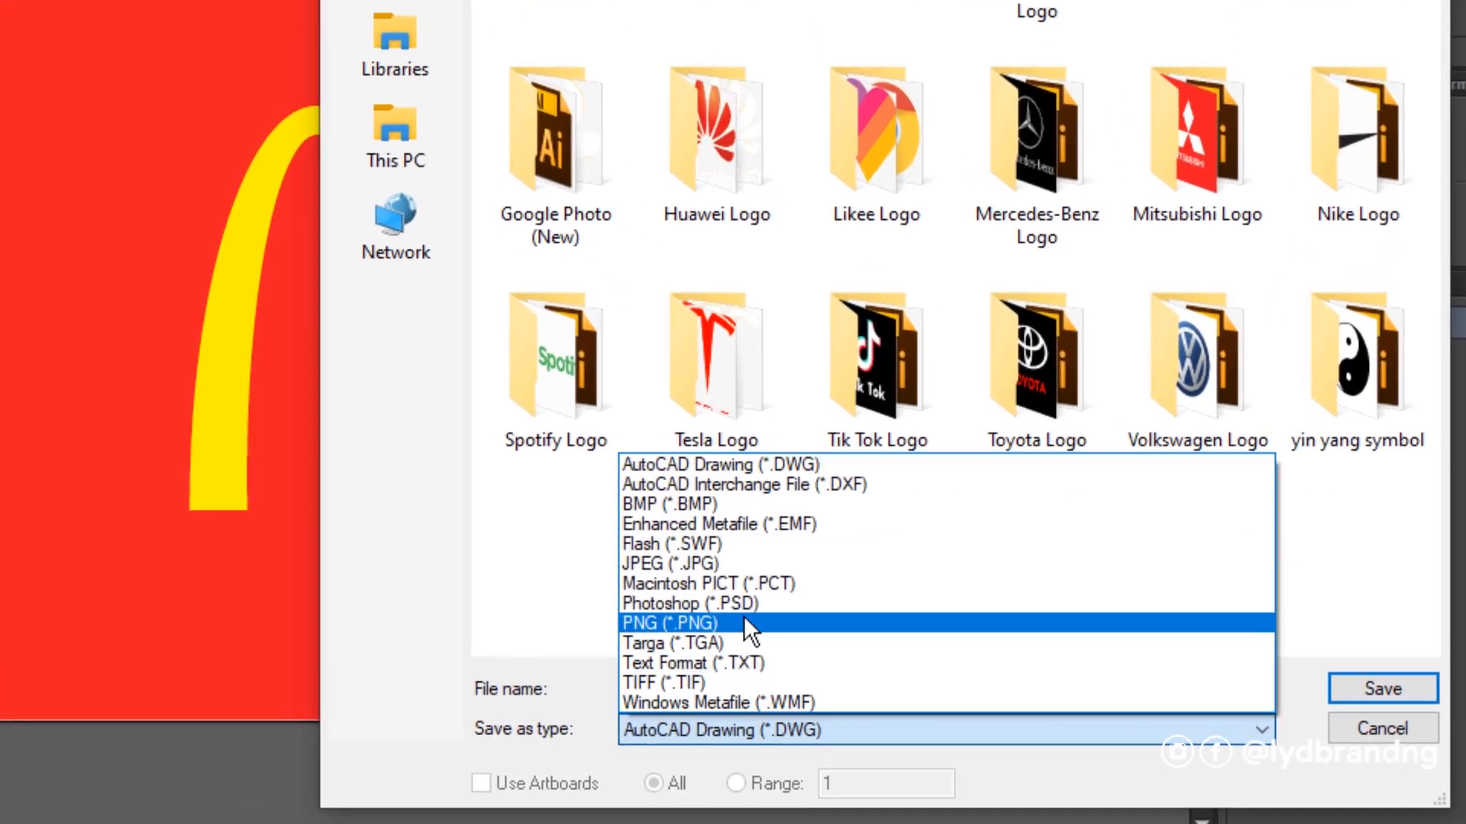
left_click(744, 563)
left_click(1374, 686)
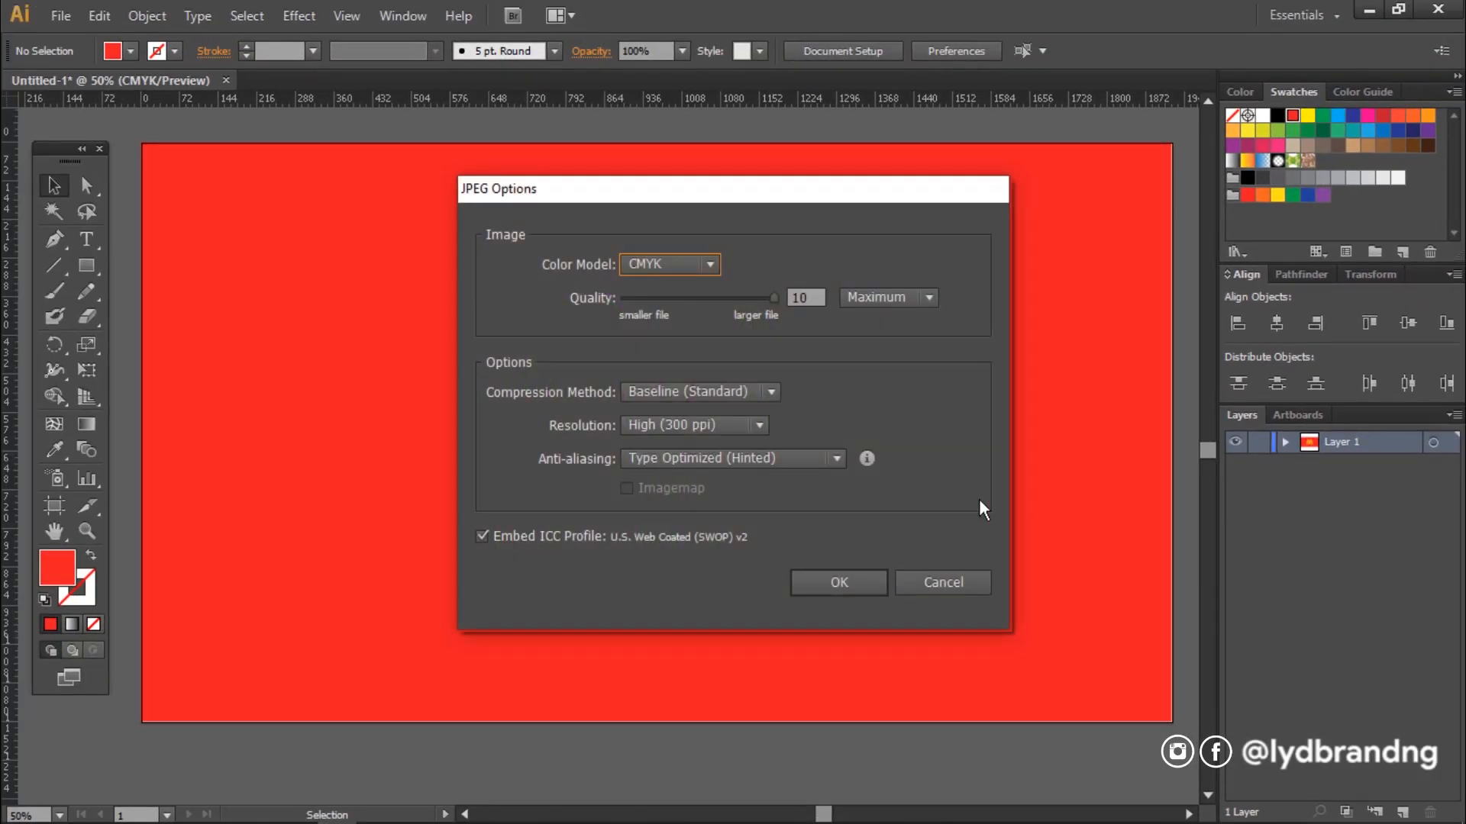
left_click(846, 575)
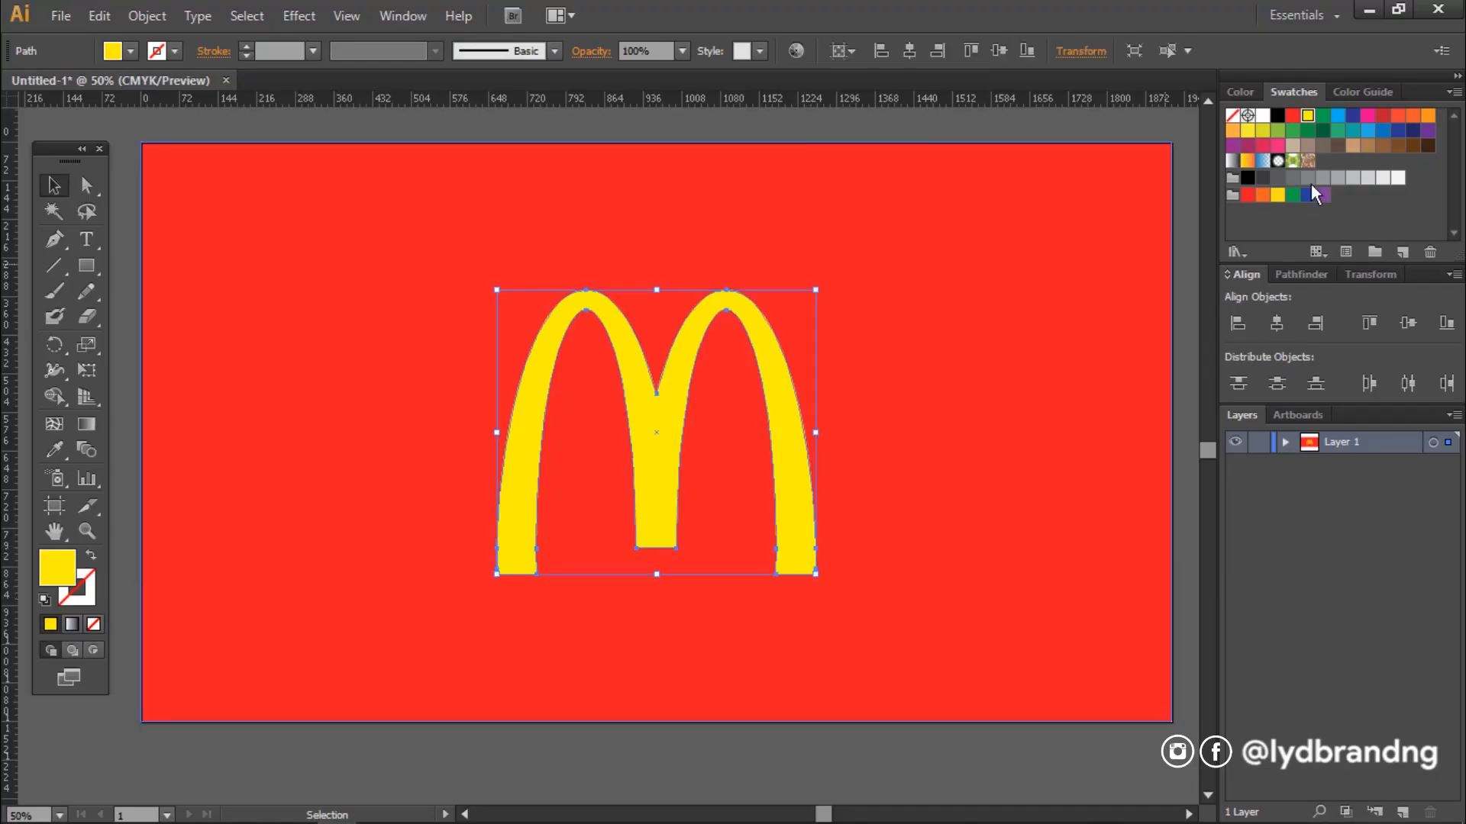
Swap the logo's colors by filling the M with the red swatch and the background rectangle with the yellow swatch
left_click(1293, 116)
left_click(1000, 345)
left_click(1308, 116)
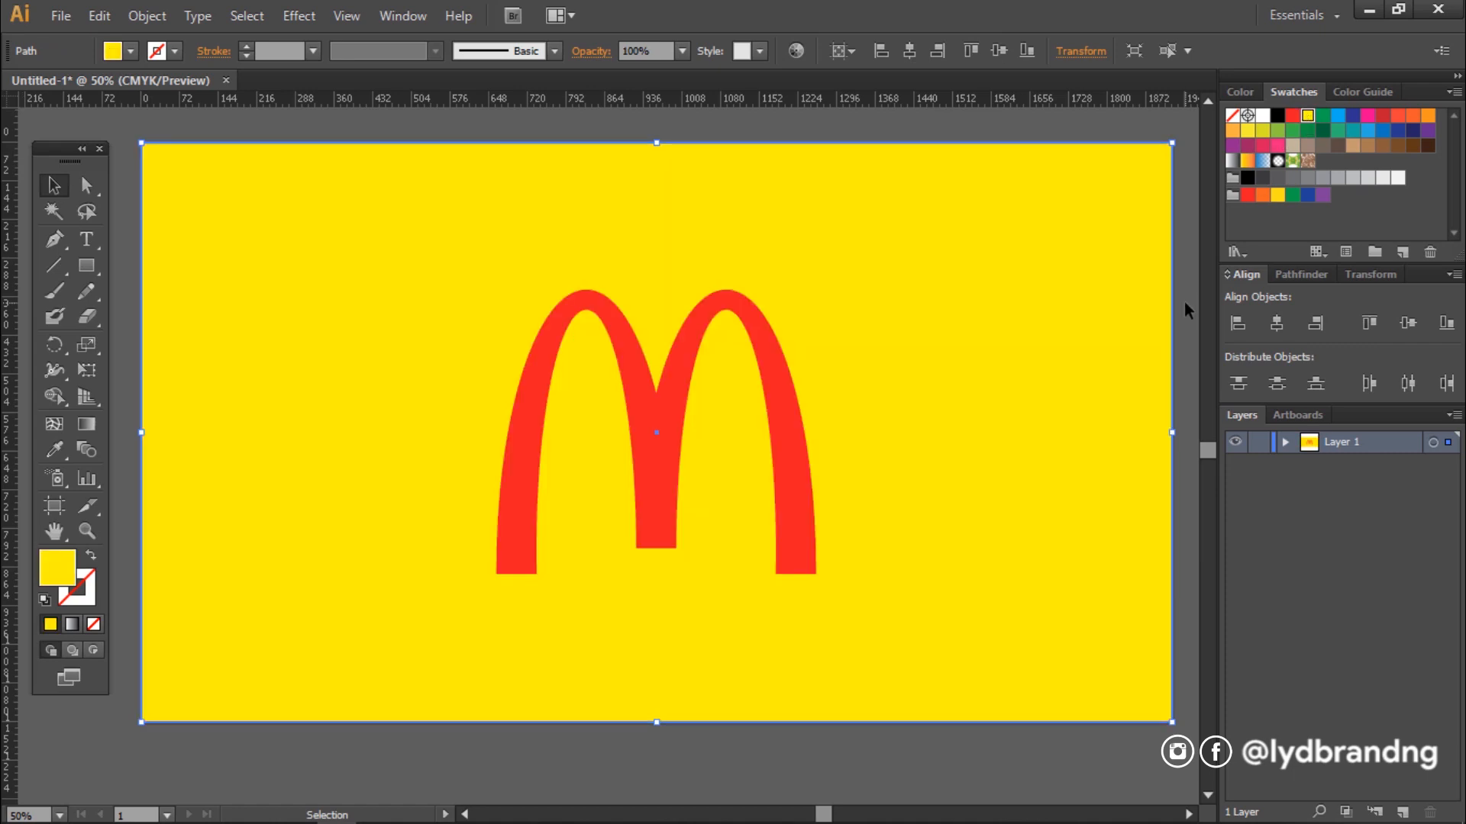
left_click(1184, 300)
Export the artwork to the LOGO folder as a JPEG named "Mcdonalds Logo copy", in CMYK with quality 10 and High (300 ppi) resolution
left_click(63, 15)
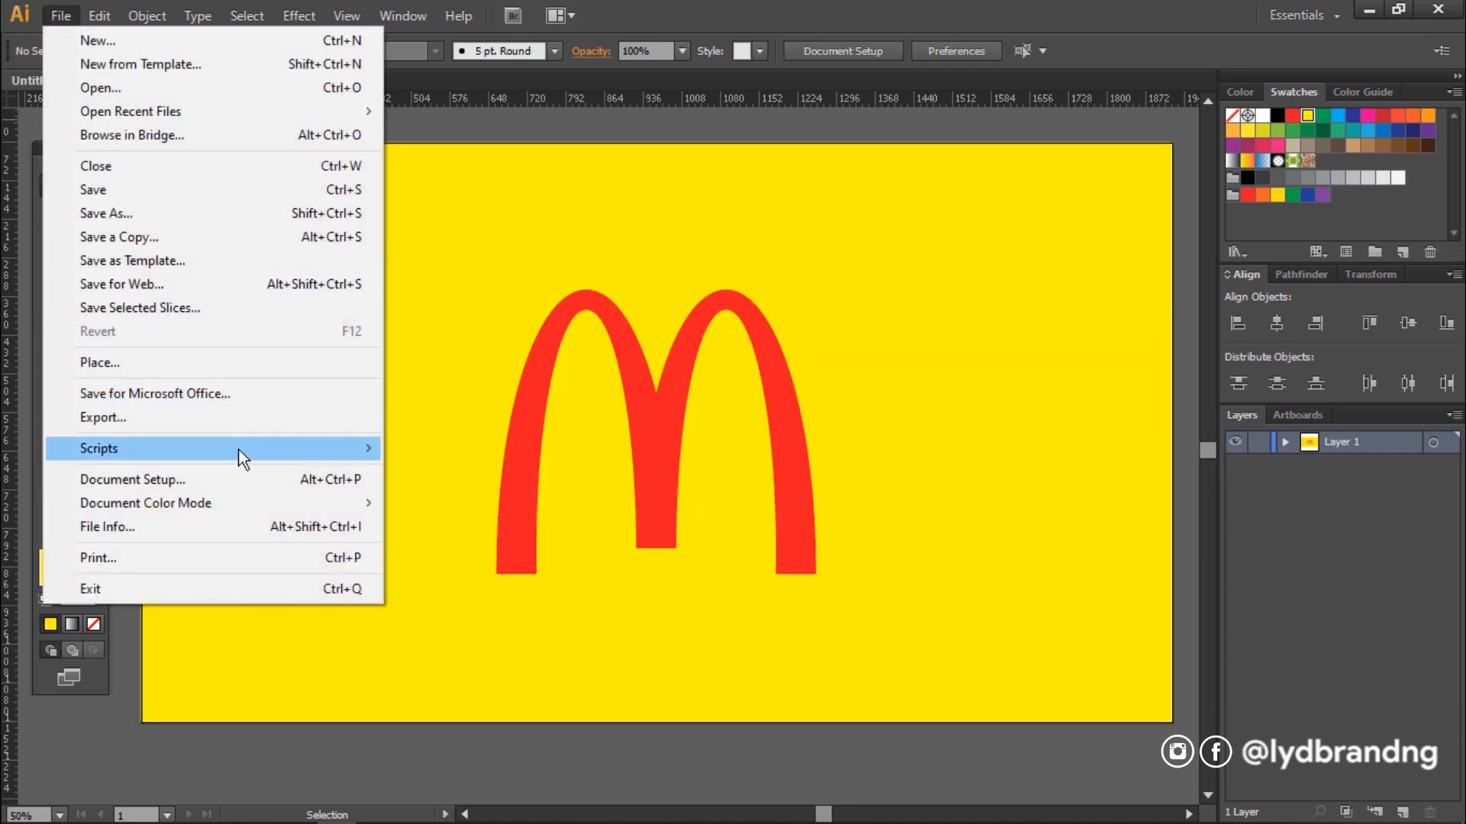
left_click(240, 425)
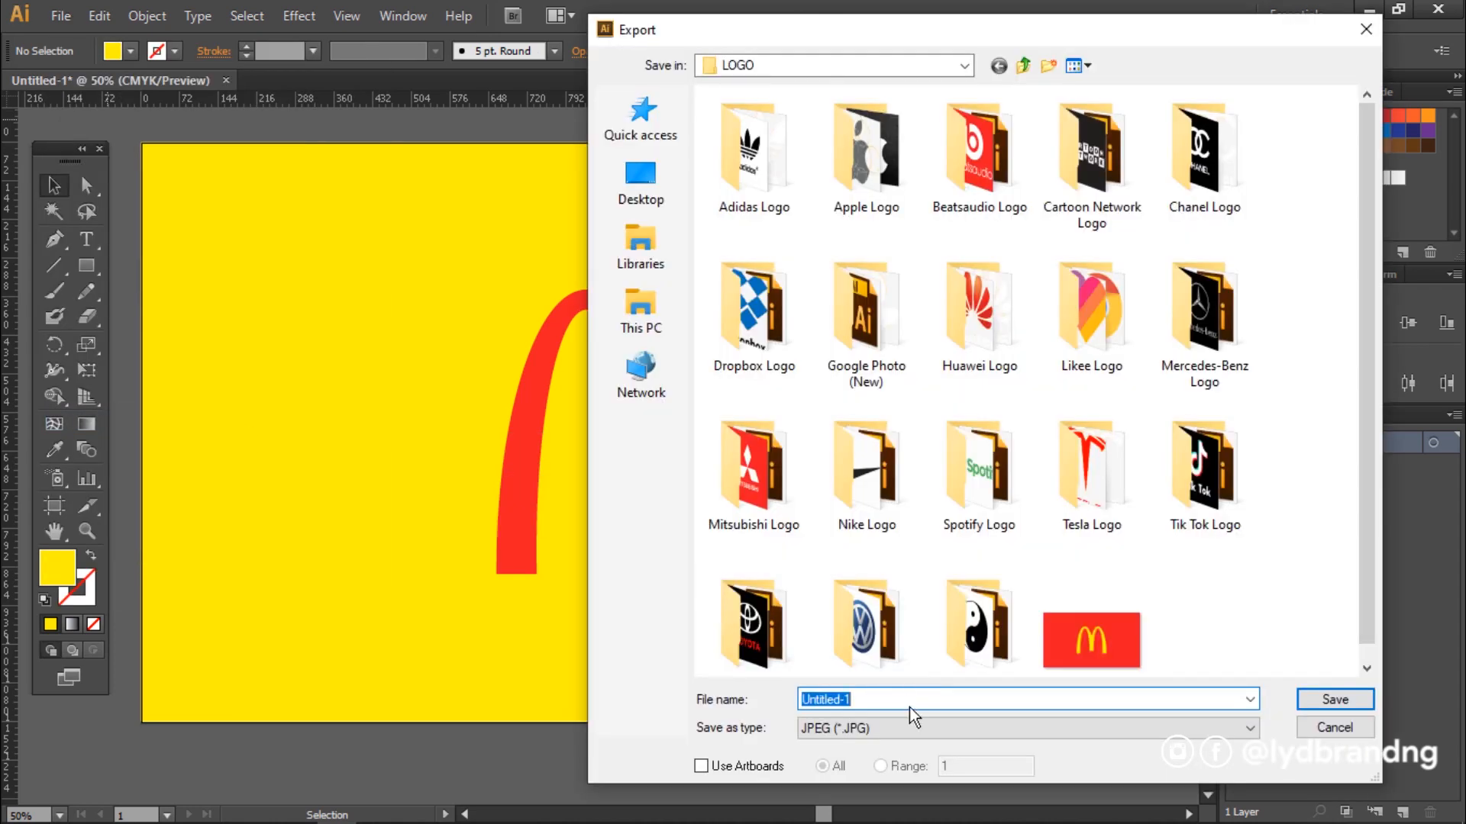
left_click(1092, 640)
left_click(1021, 699)
left_click(1022, 700)
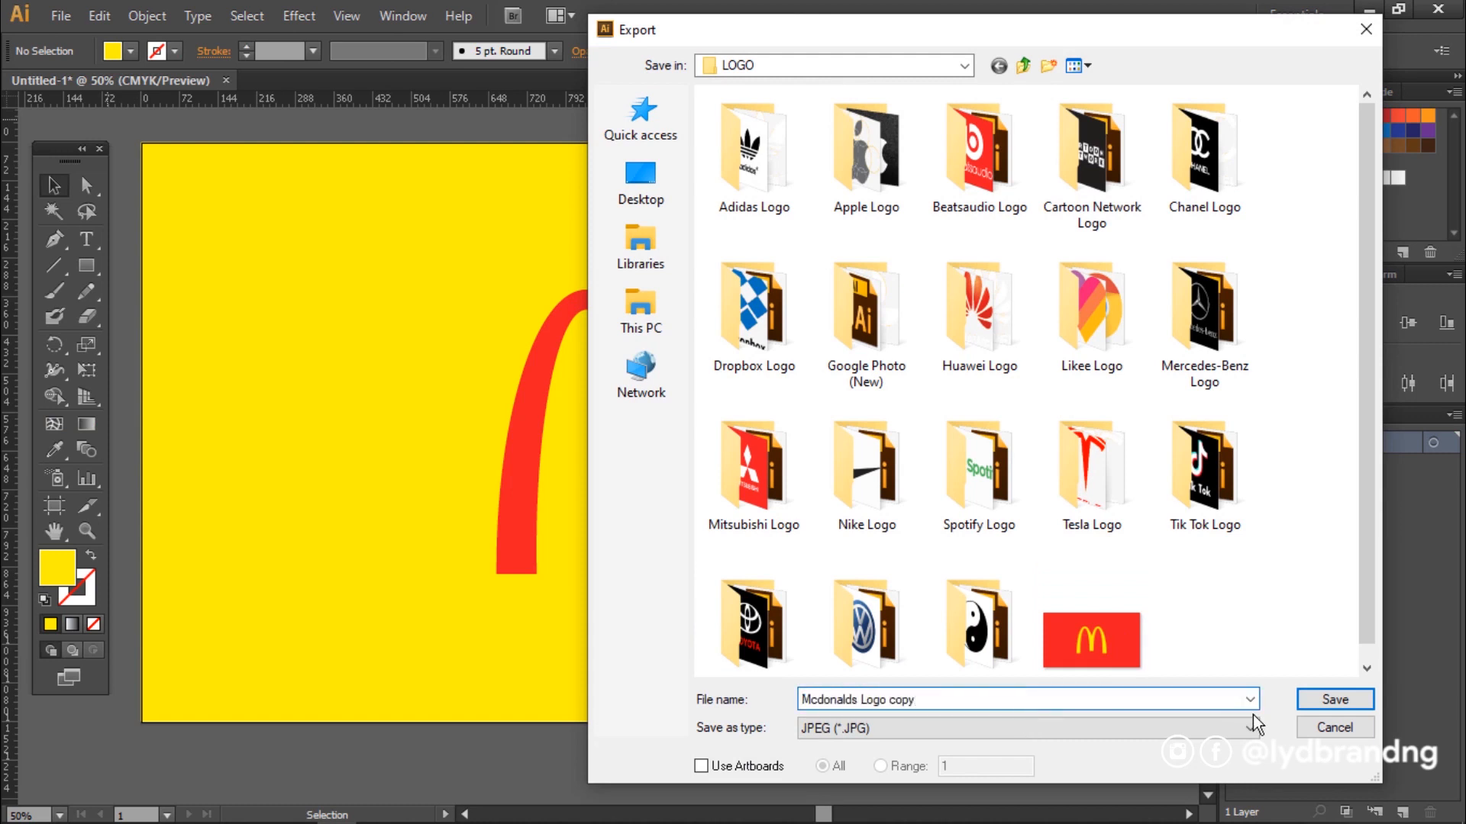
left_click(1310, 703)
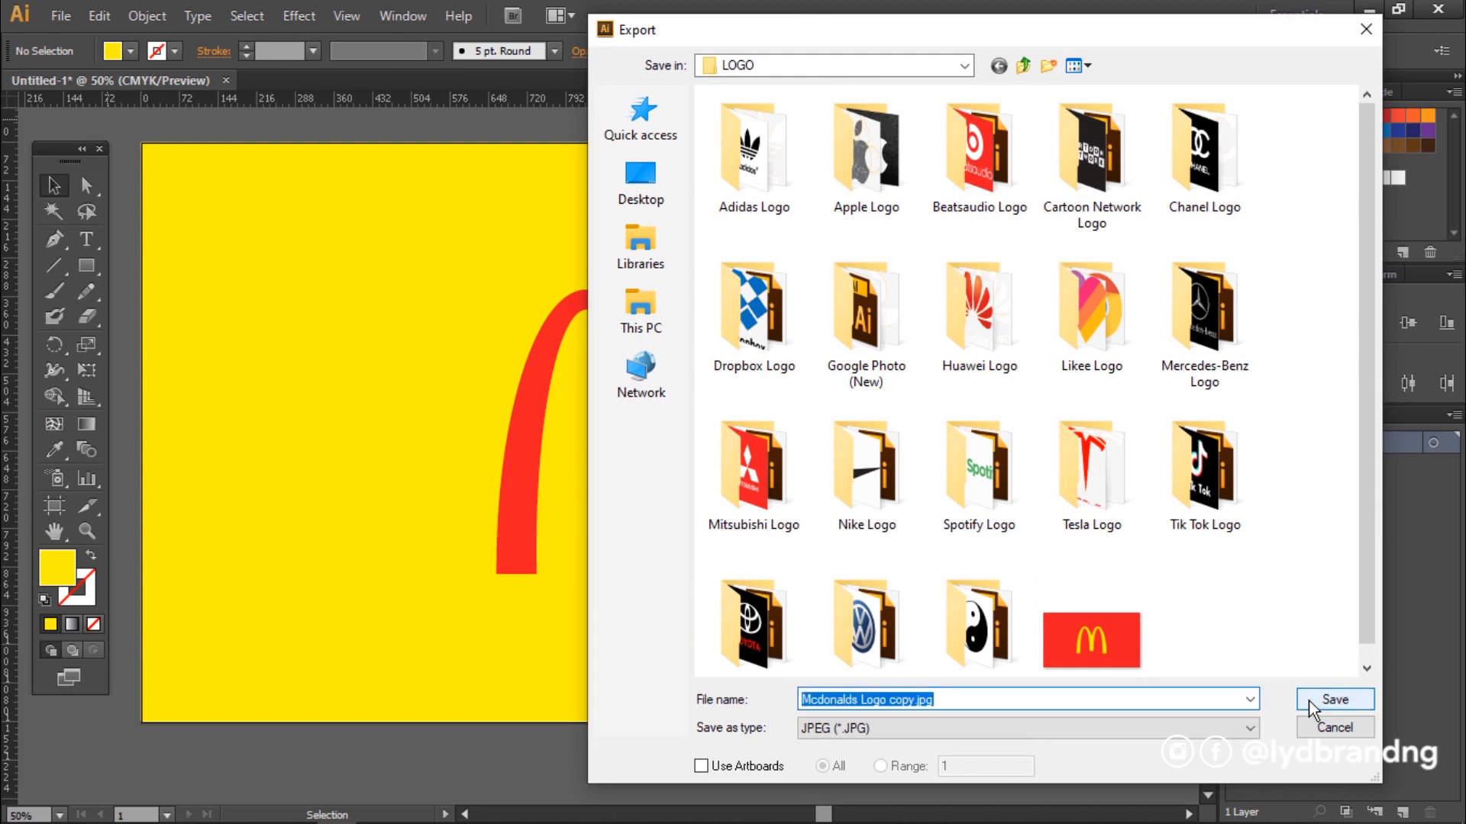
left_click(1310, 703)
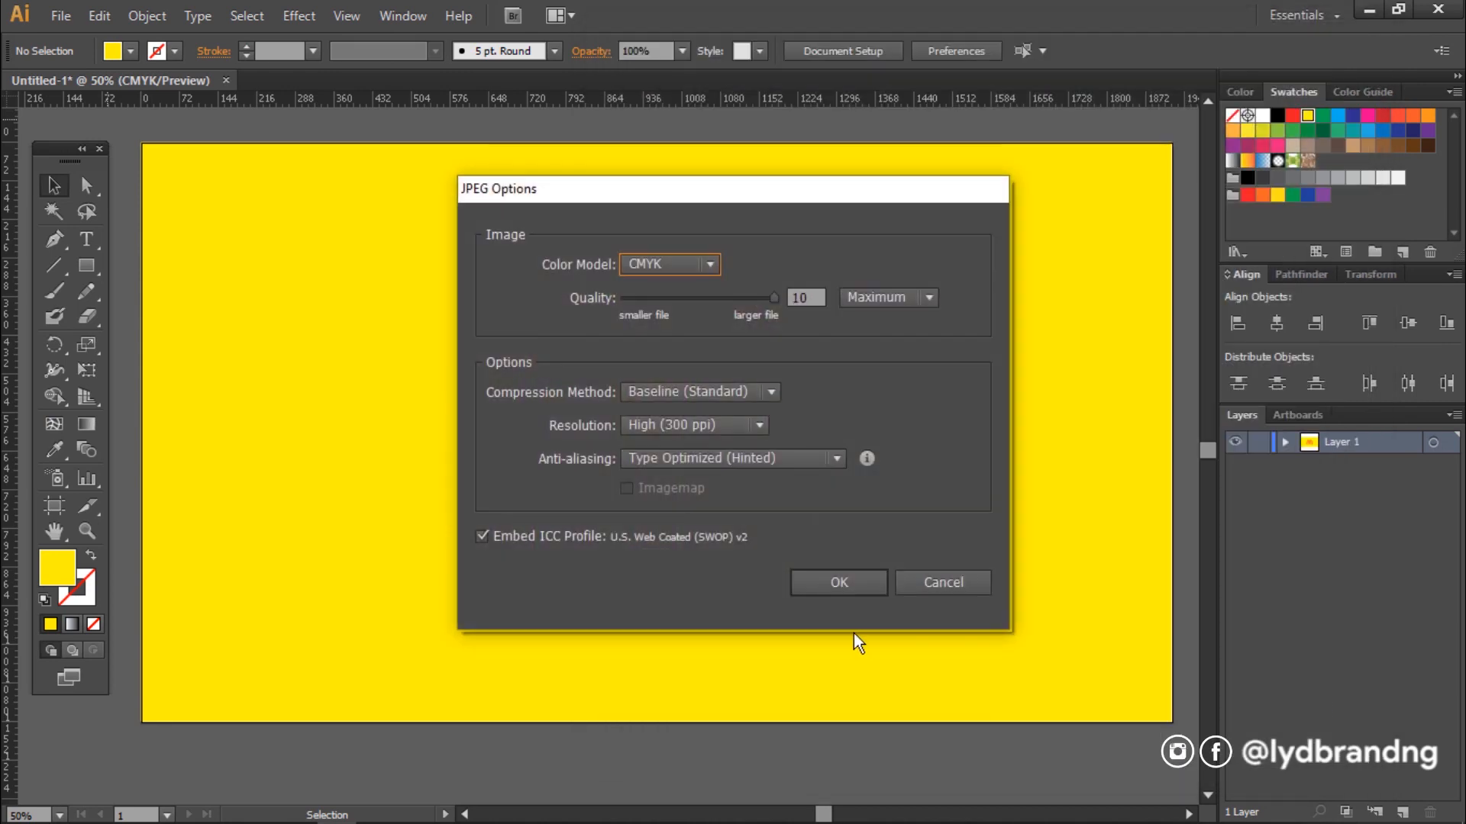
left_click(839, 582)
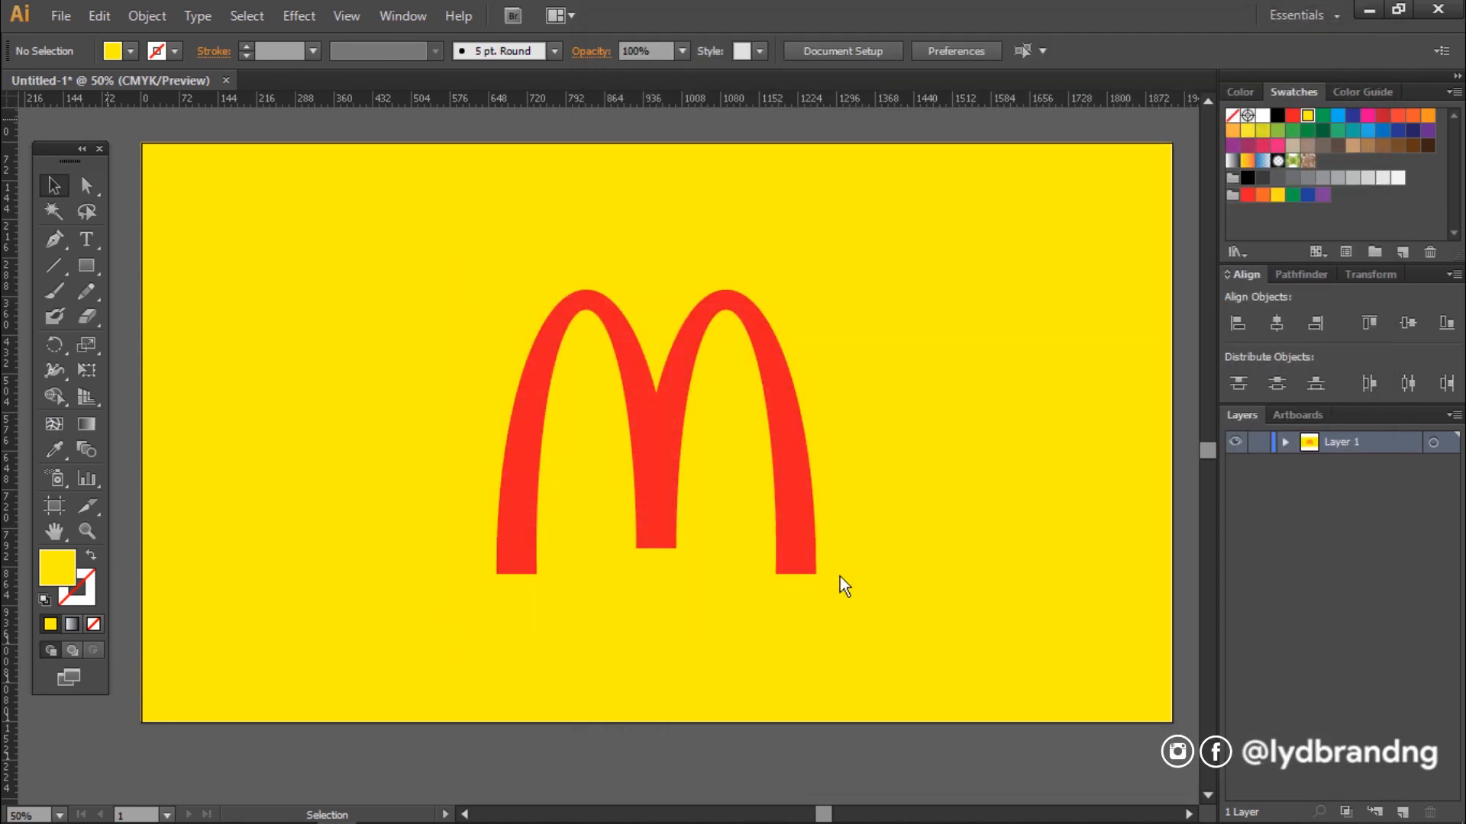
Delete the yellow background rectangle and fill the red M with the yellow swatch
left_click(840, 576)
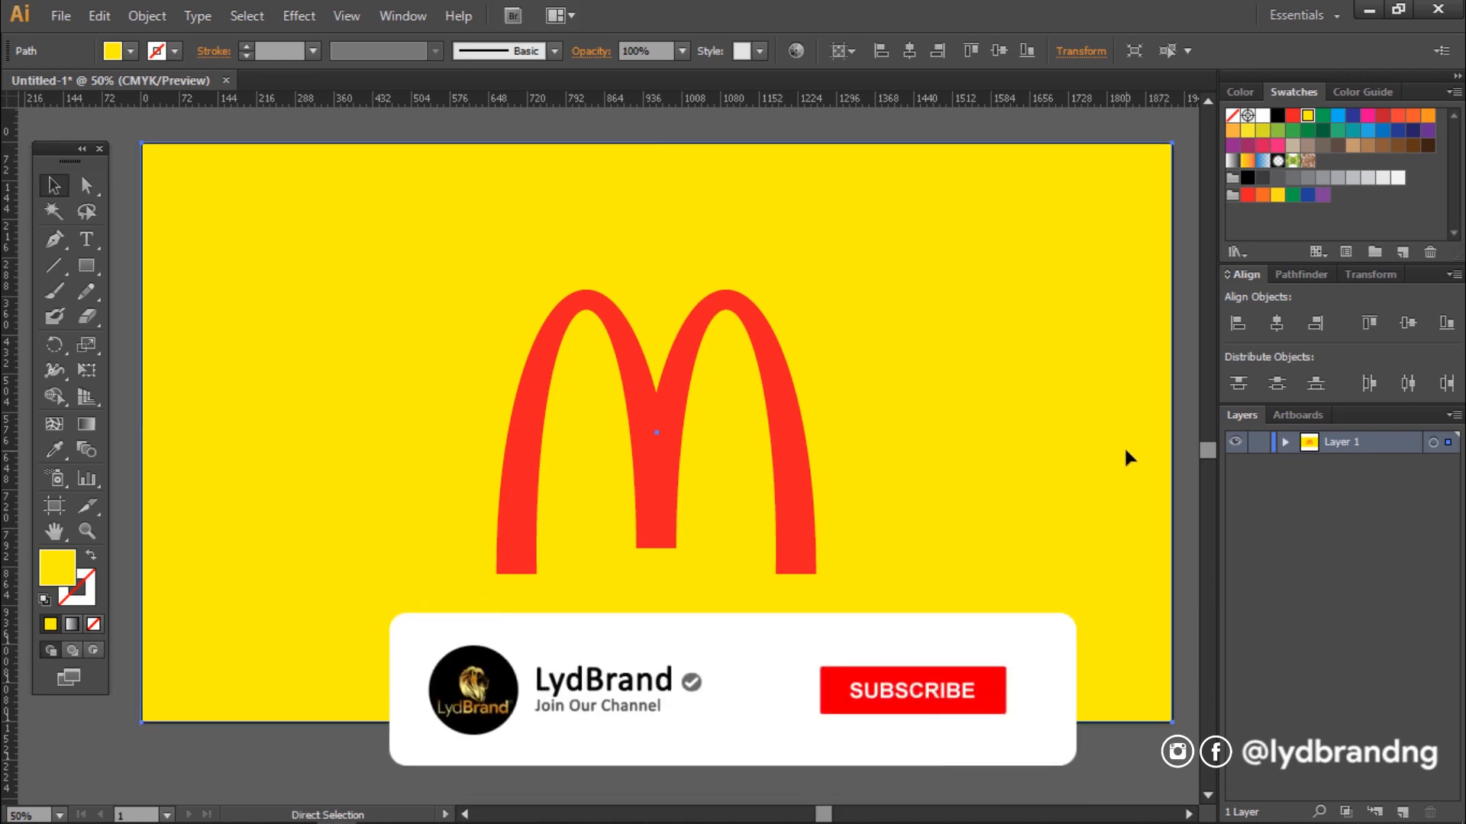
key("Delete")
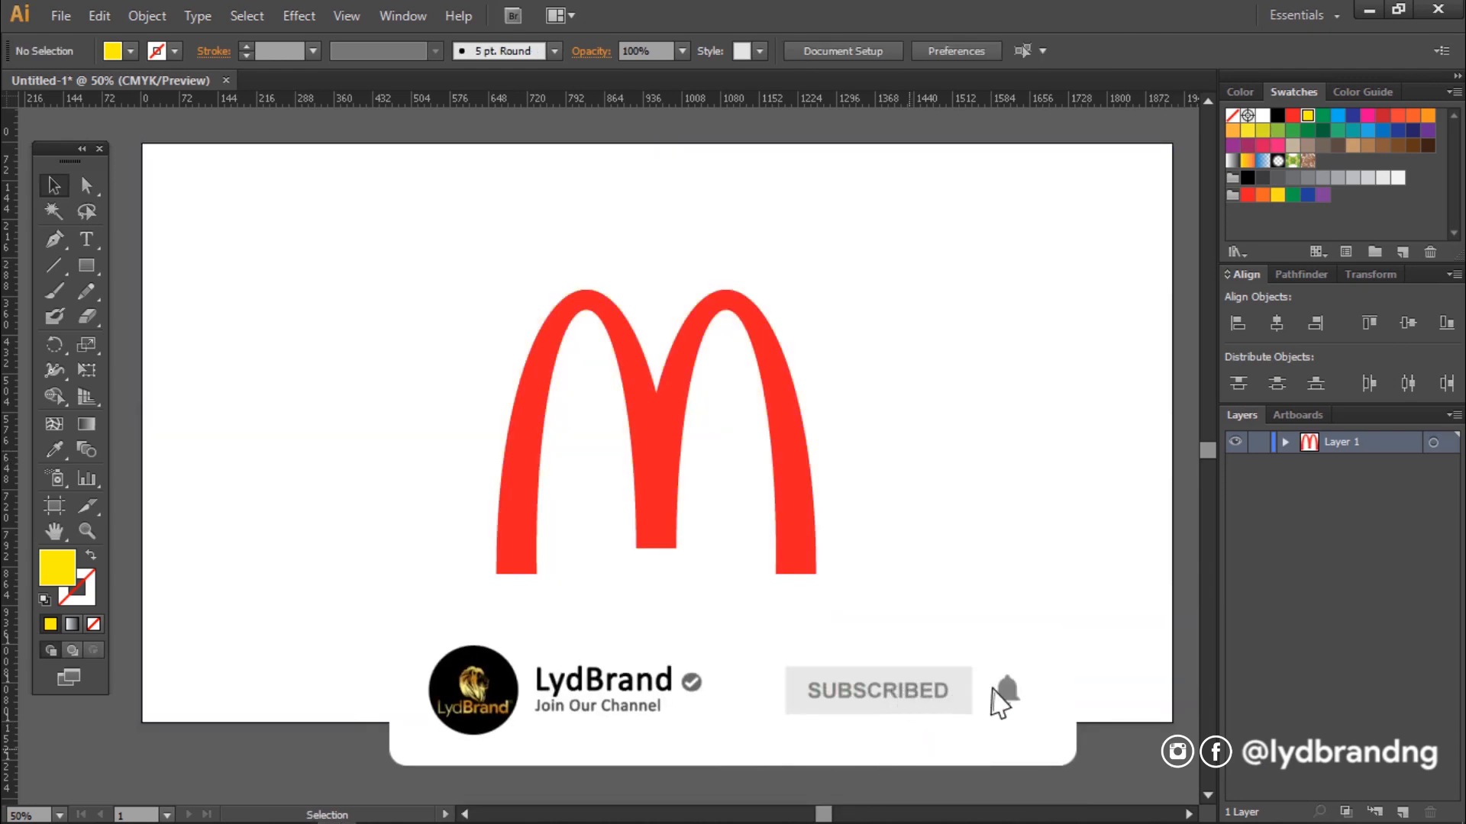
left_click(800, 555)
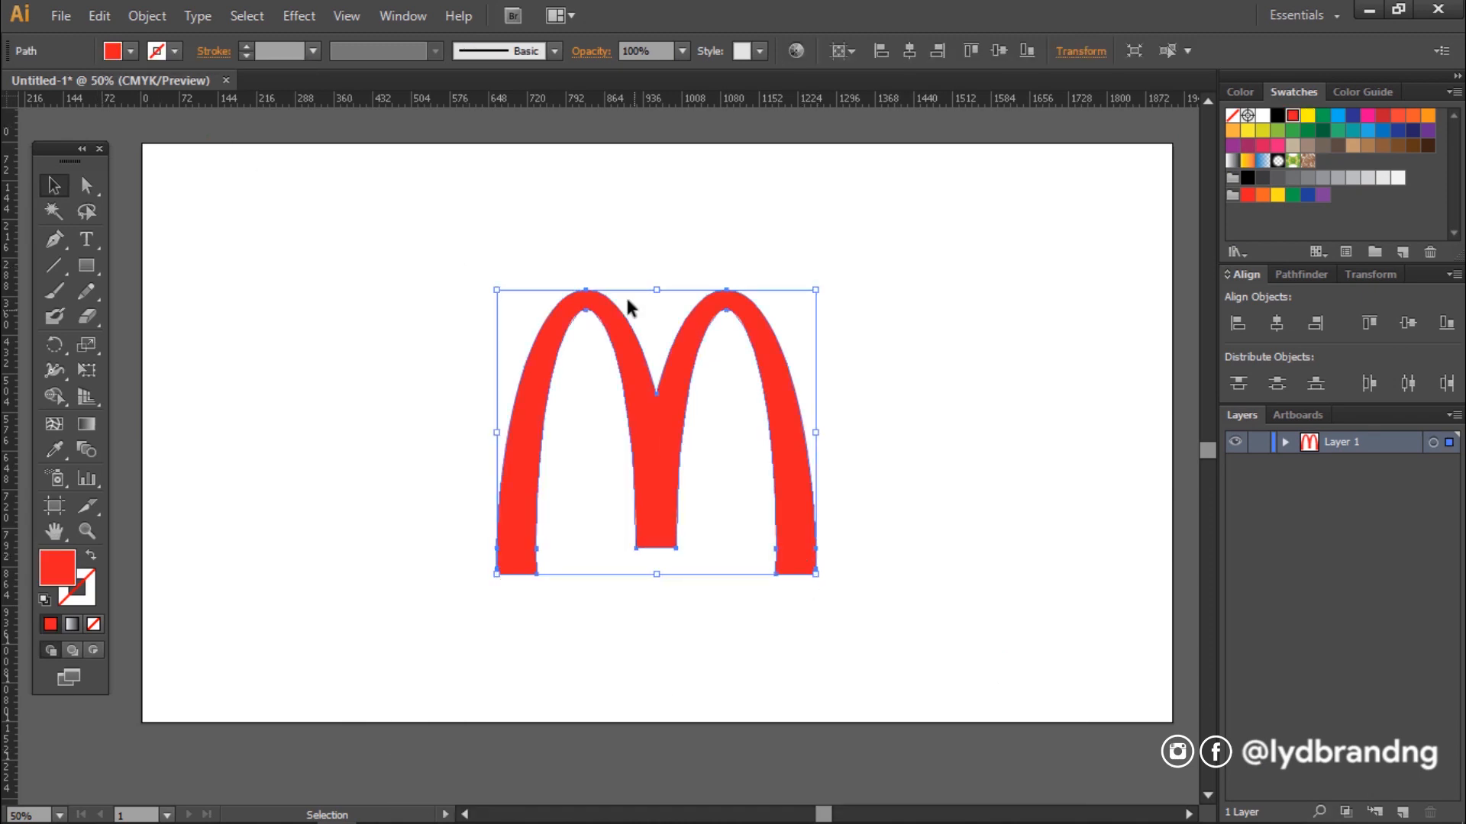
left_click(1308, 115)
left_click(994, 369)
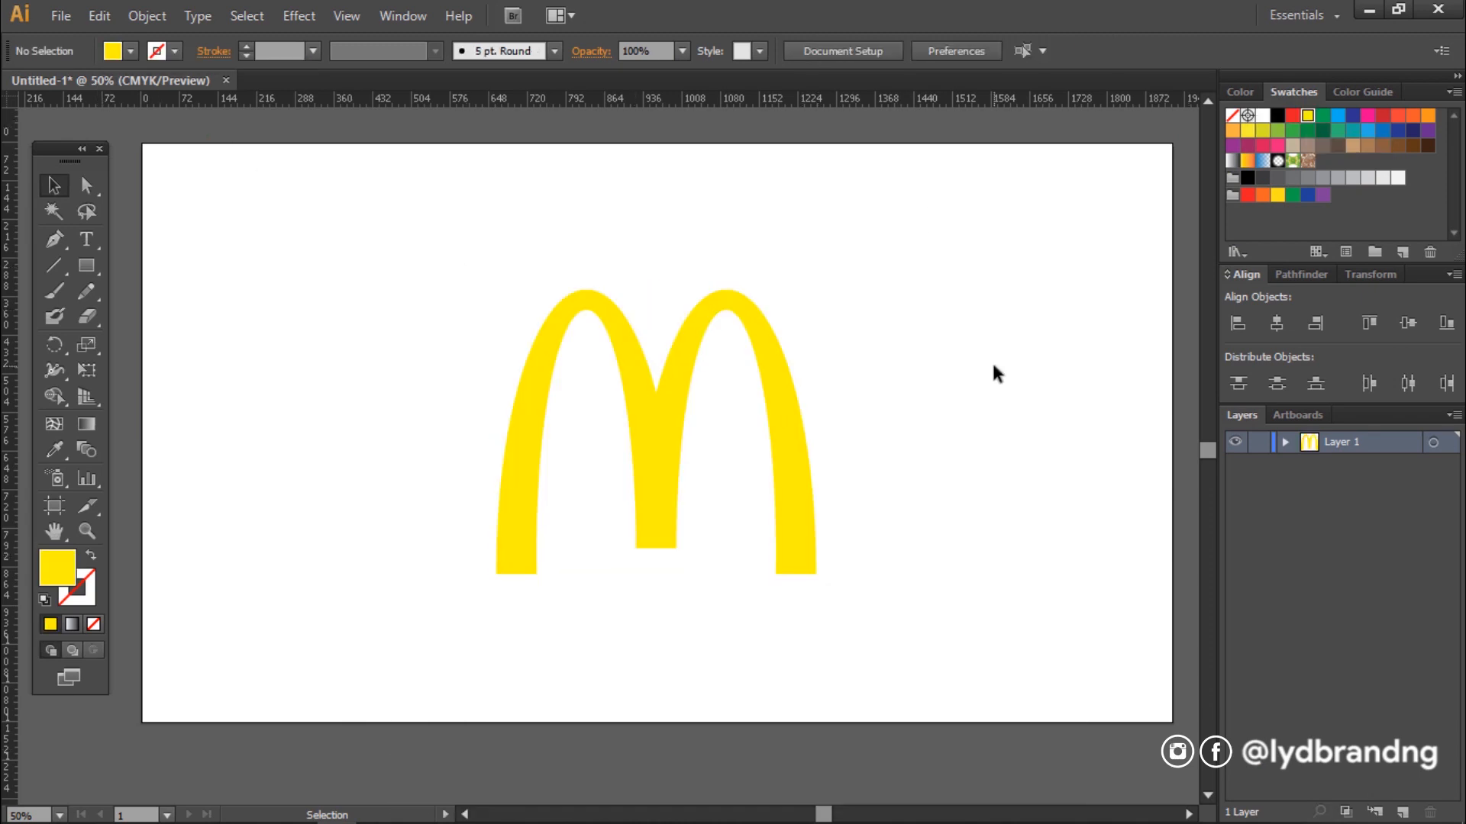
Export the yellow M to the LOGO folder as a PNG named "Mcdonalds Logo", with High (300 ppi) resolution and a transparent background
left_click(60, 16)
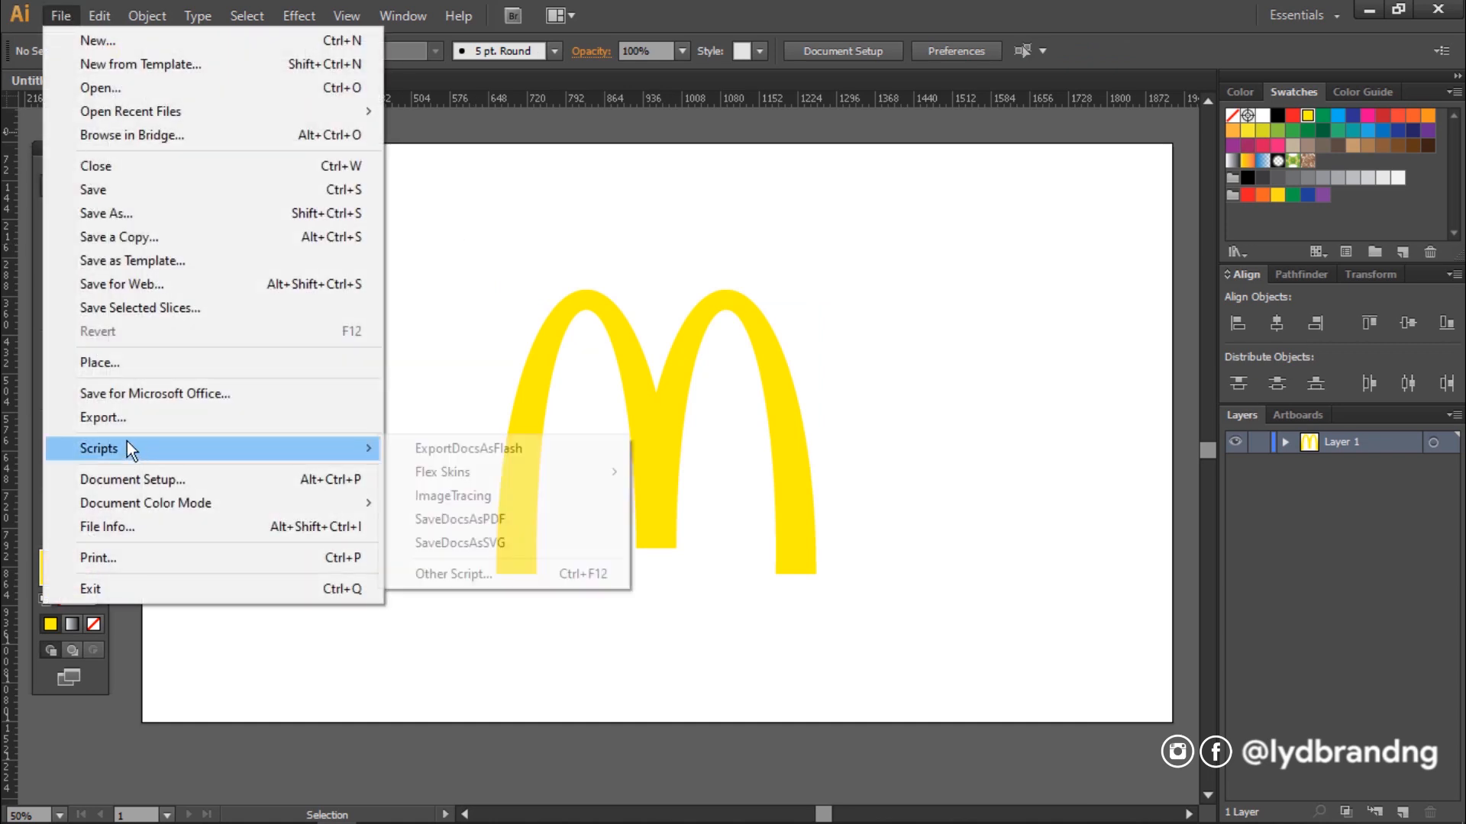
left_click(145, 425)
left_click(1045, 668)
left_click(1237, 642)
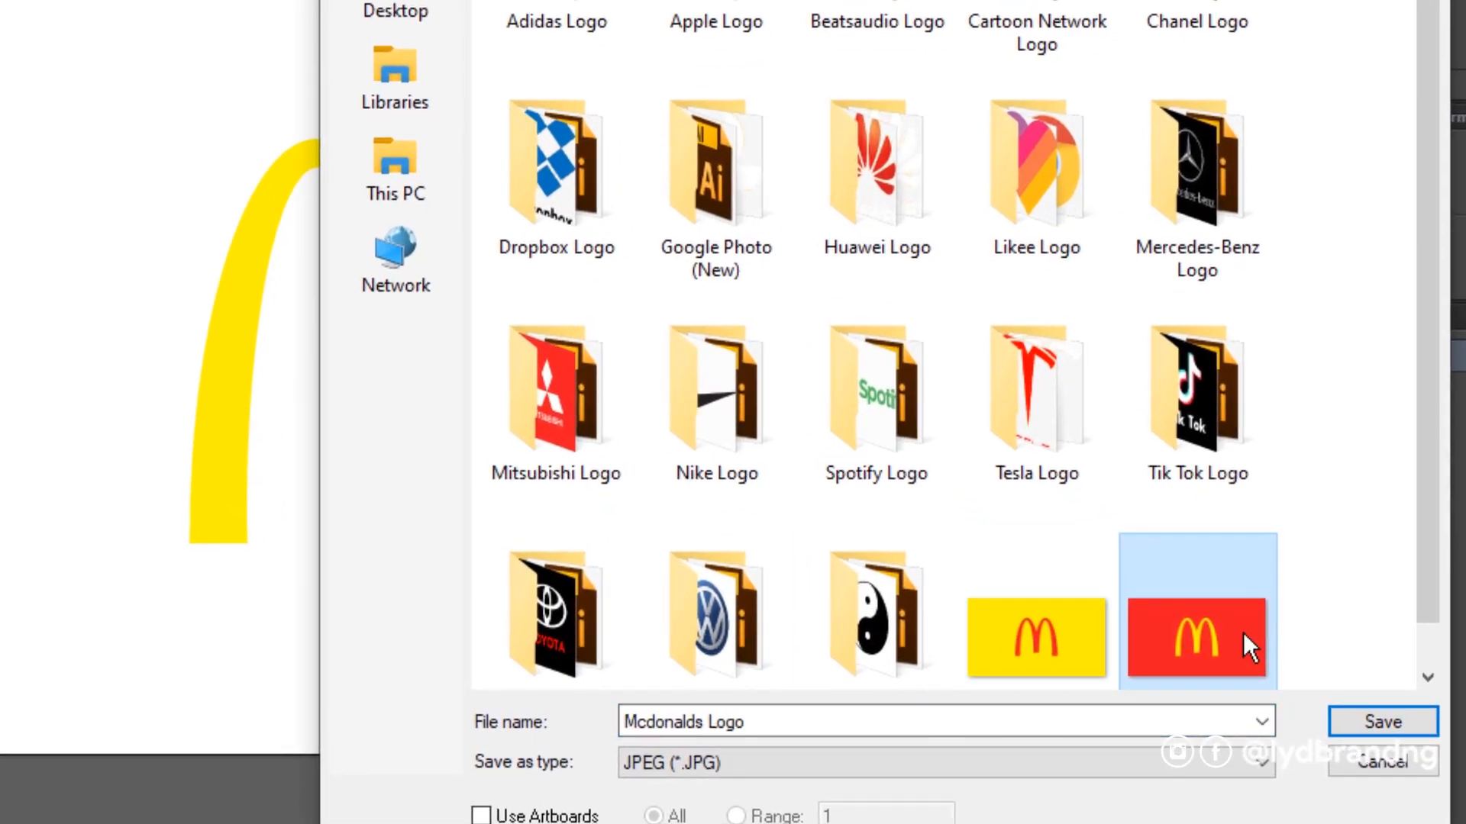
left_click(825, 777)
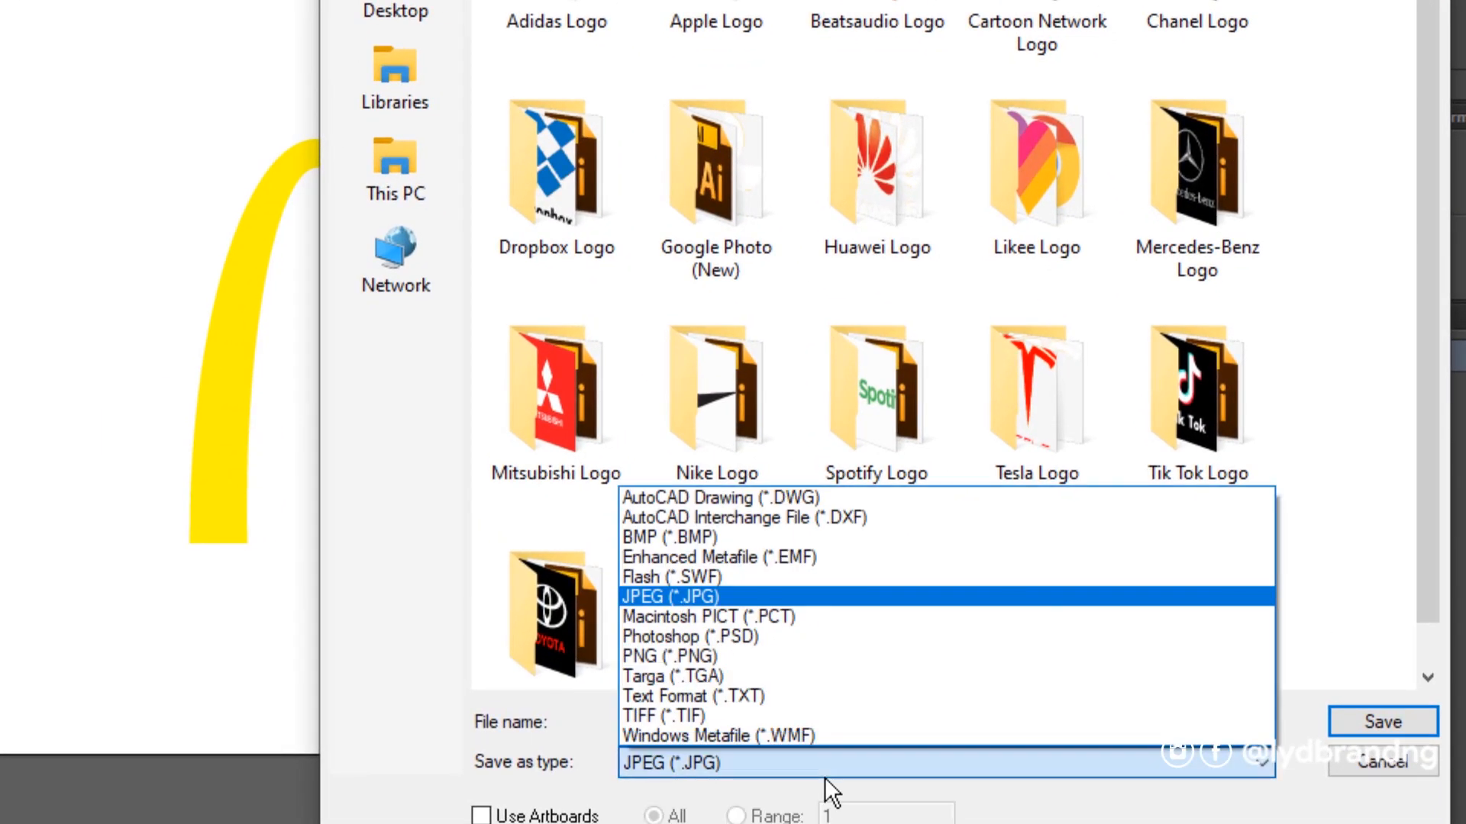
left_click(788, 655)
left_click(1344, 717)
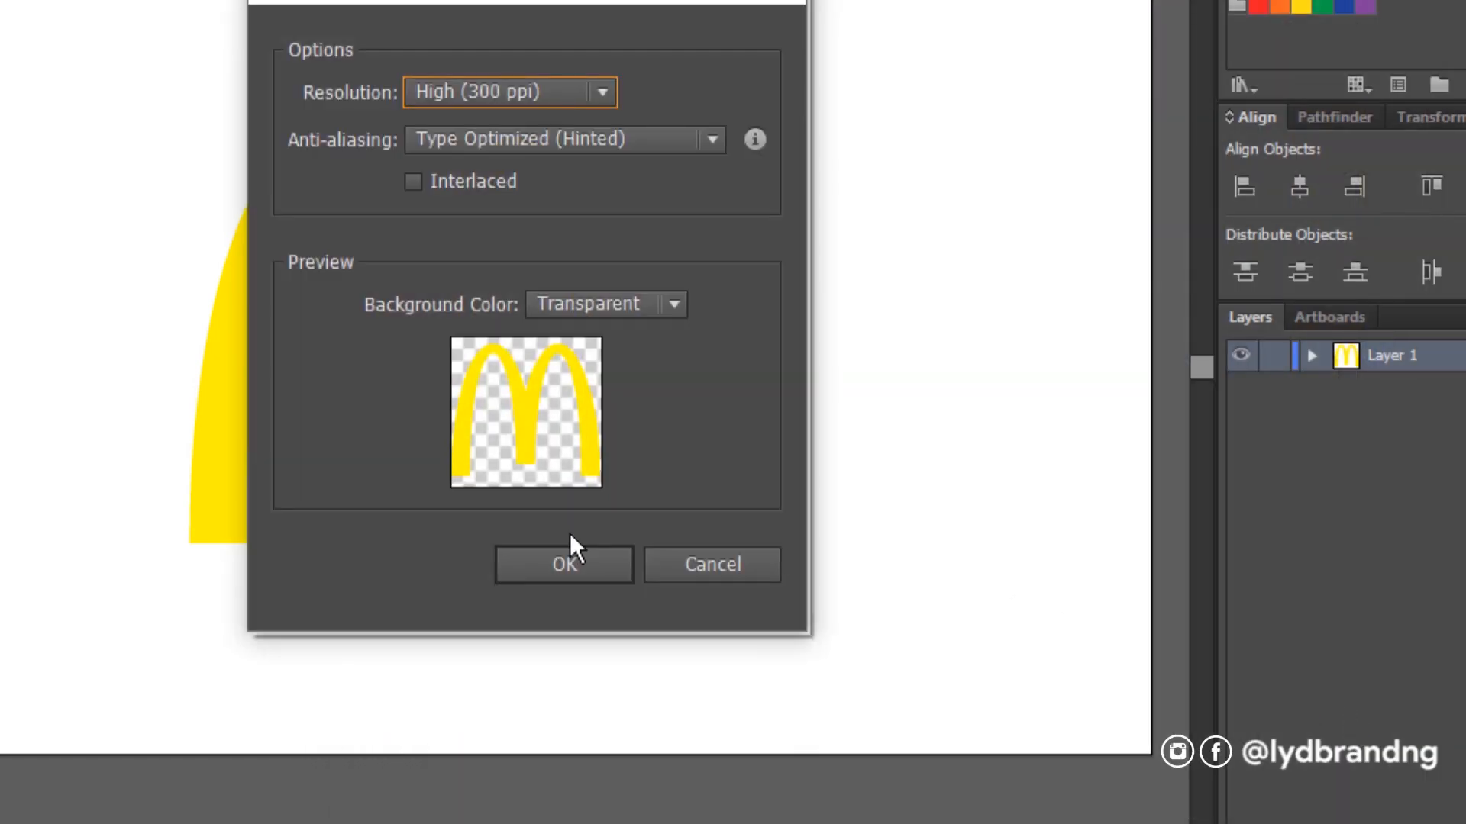
left_click(562, 562)
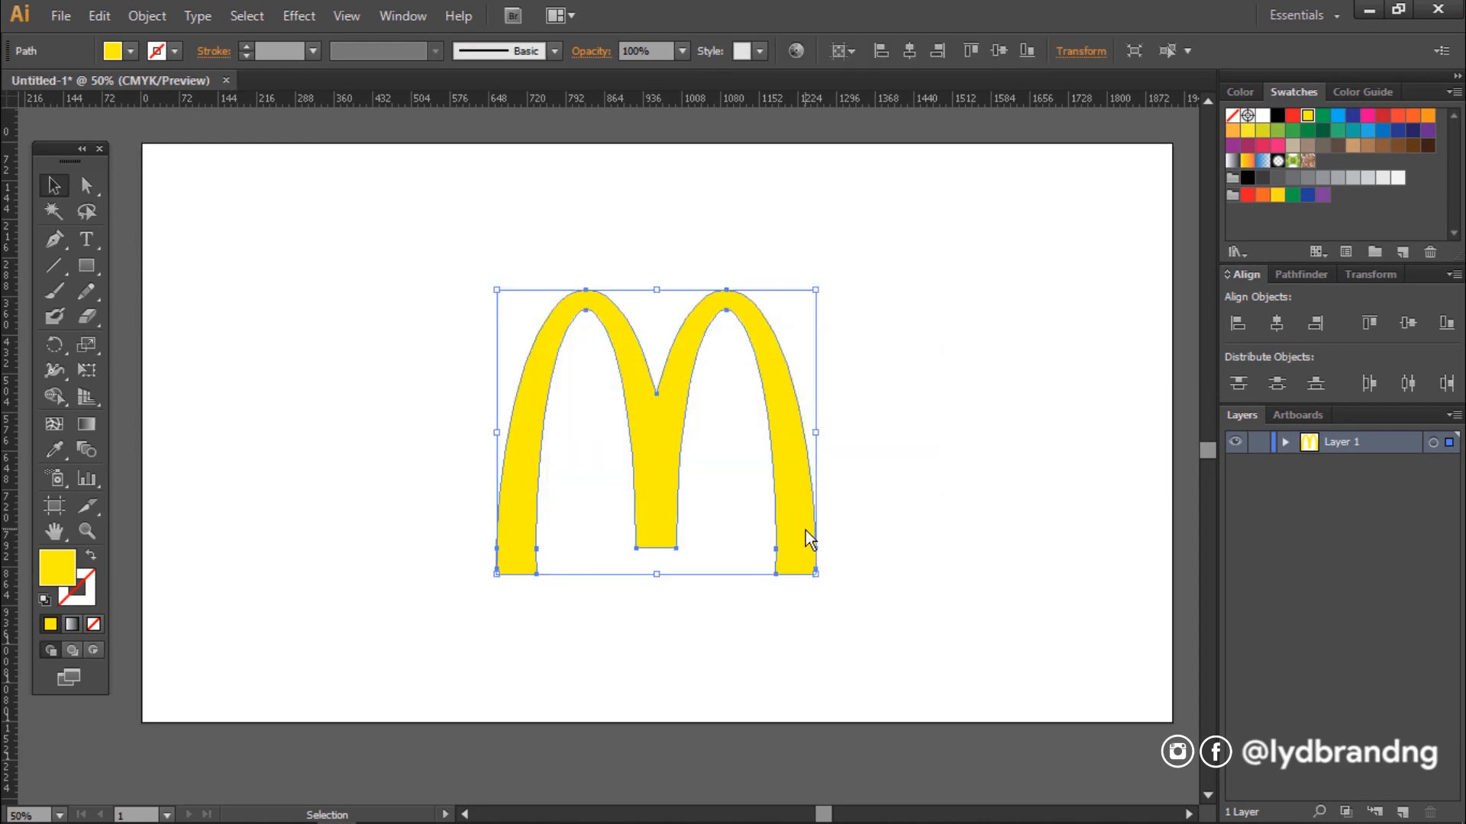
Fill the M with red and export it as a PNG named "Mcdonalds Logo copy", with High (300 ppi) resolution and a transparent background
left_click(1292, 115)
left_click(499, 310)
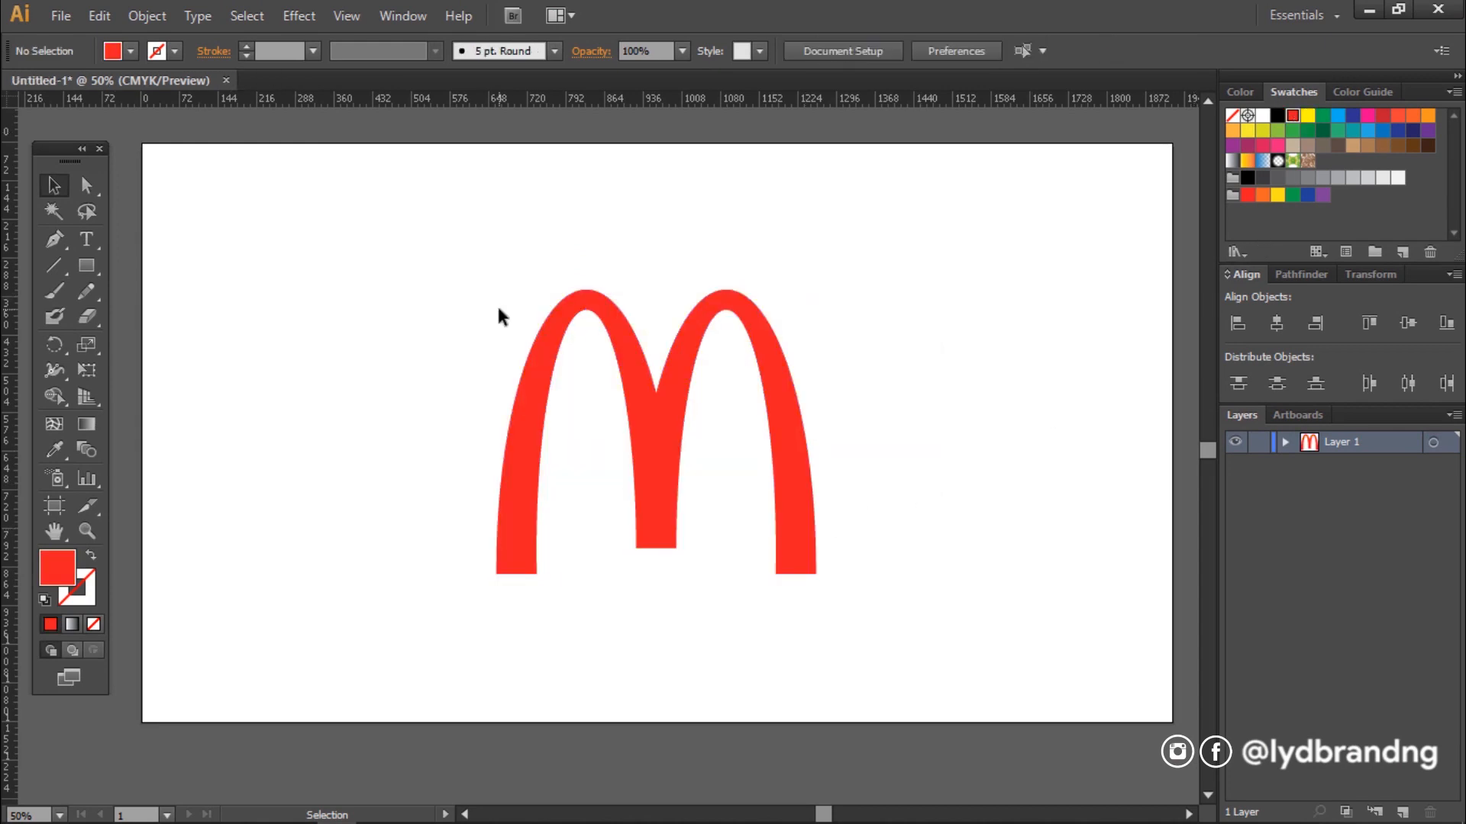
left_click(60, 15)
left_click(216, 418)
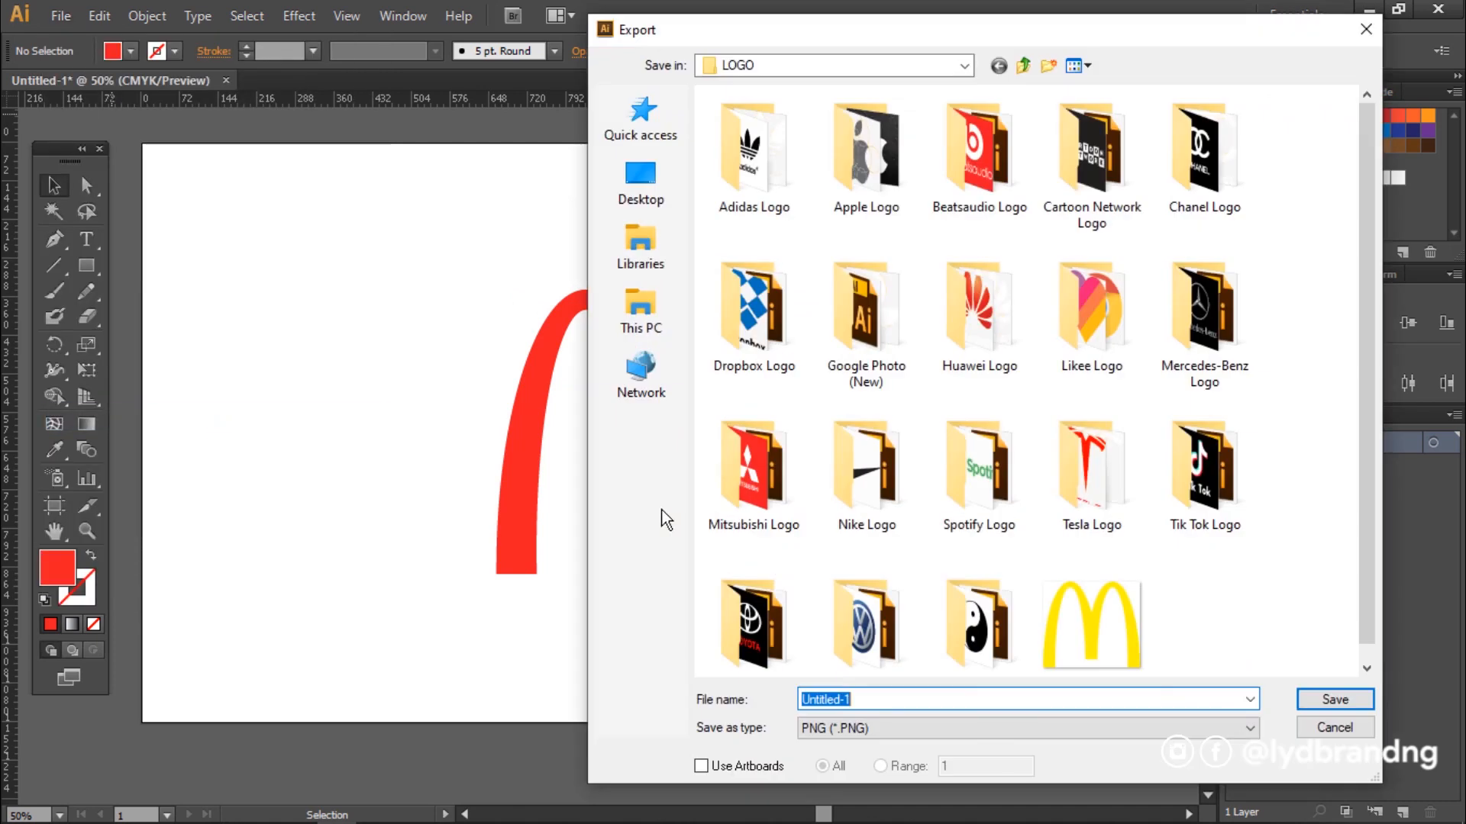
left_click(1065, 653)
double_click(1065, 698)
left_click(1066, 699)
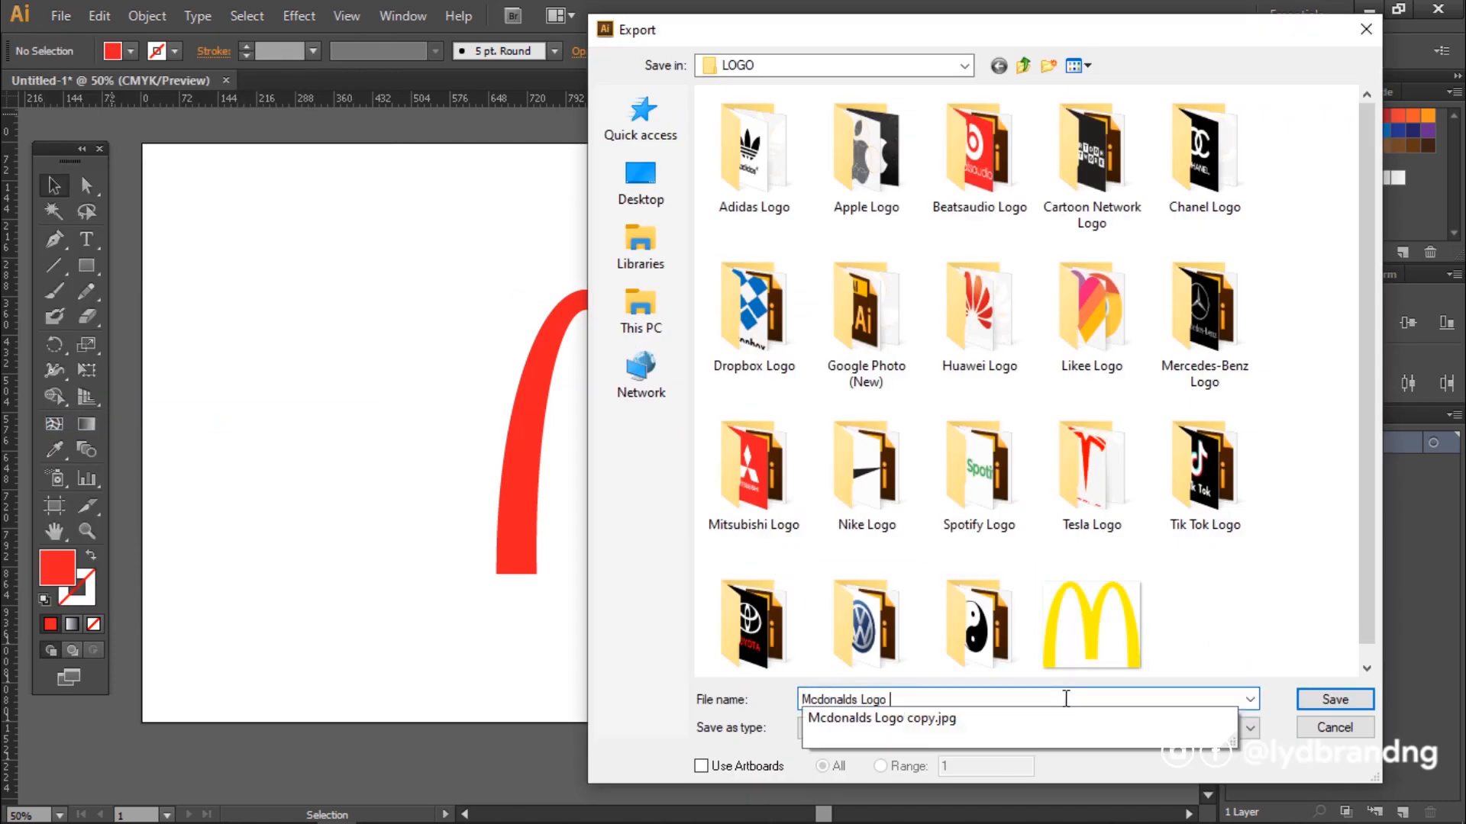
left_click(1252, 614)
left_click(1319, 700)
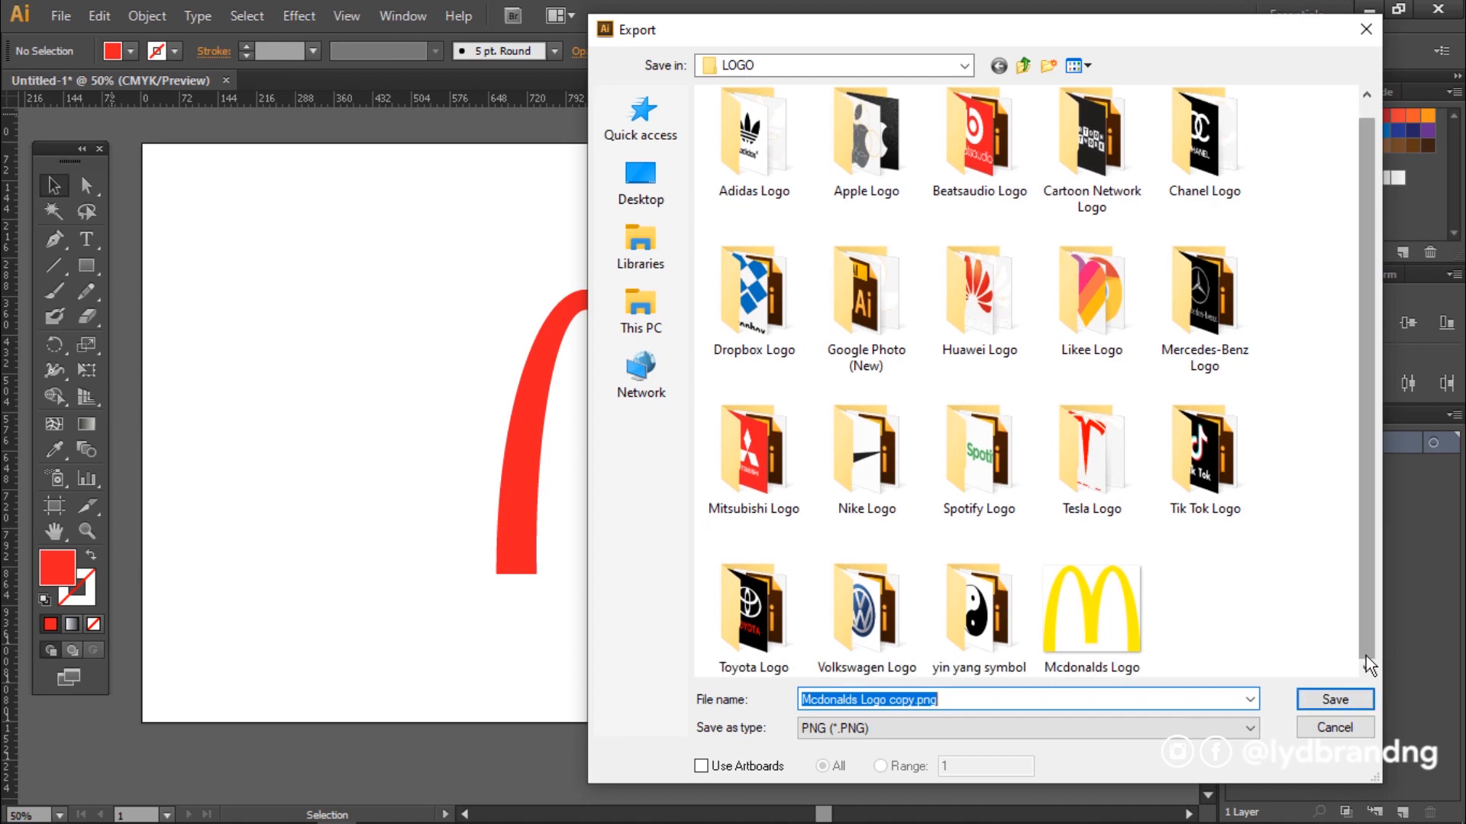
left_click(1316, 698)
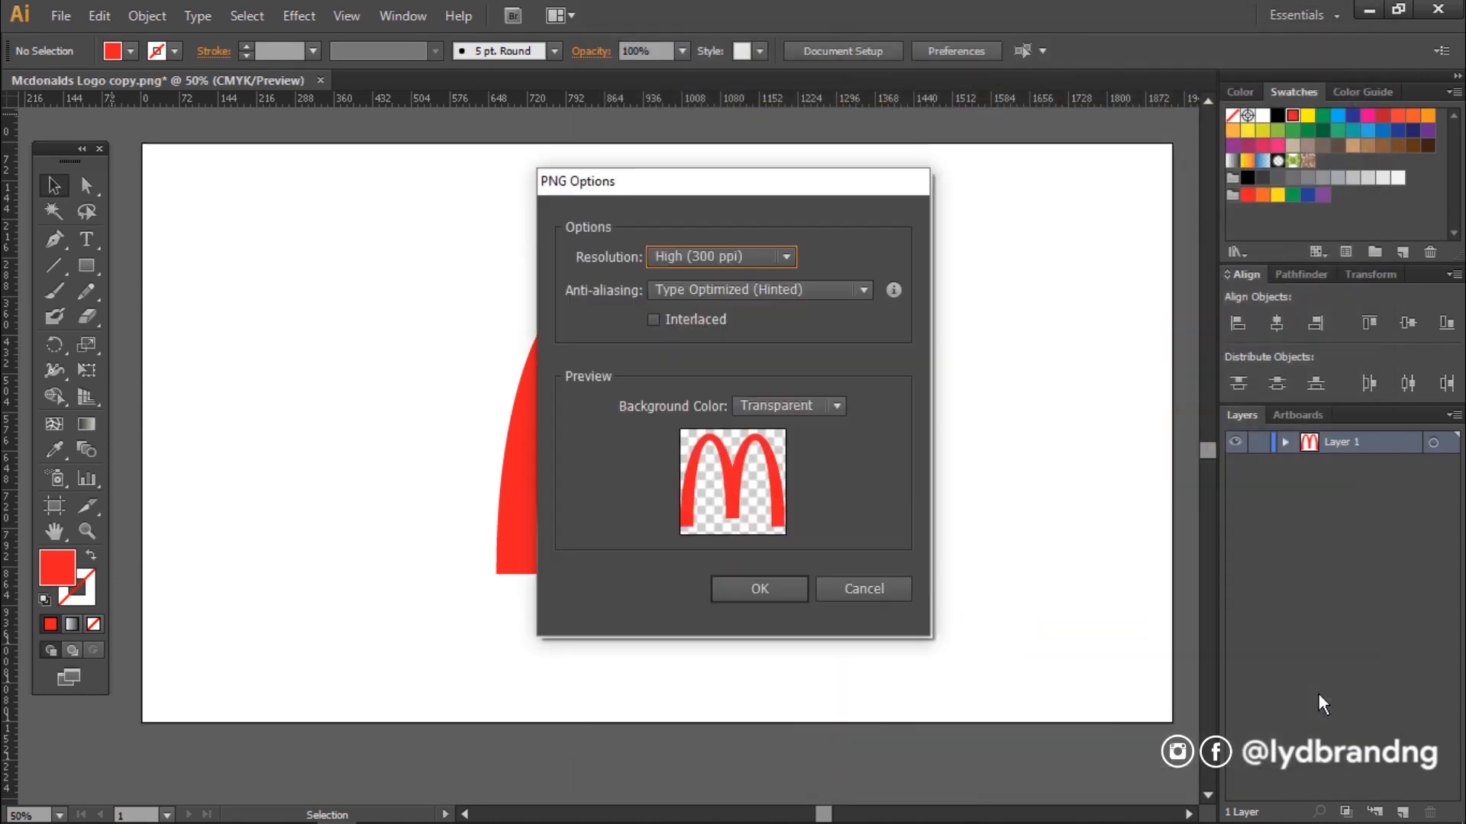
left_click(776, 593)
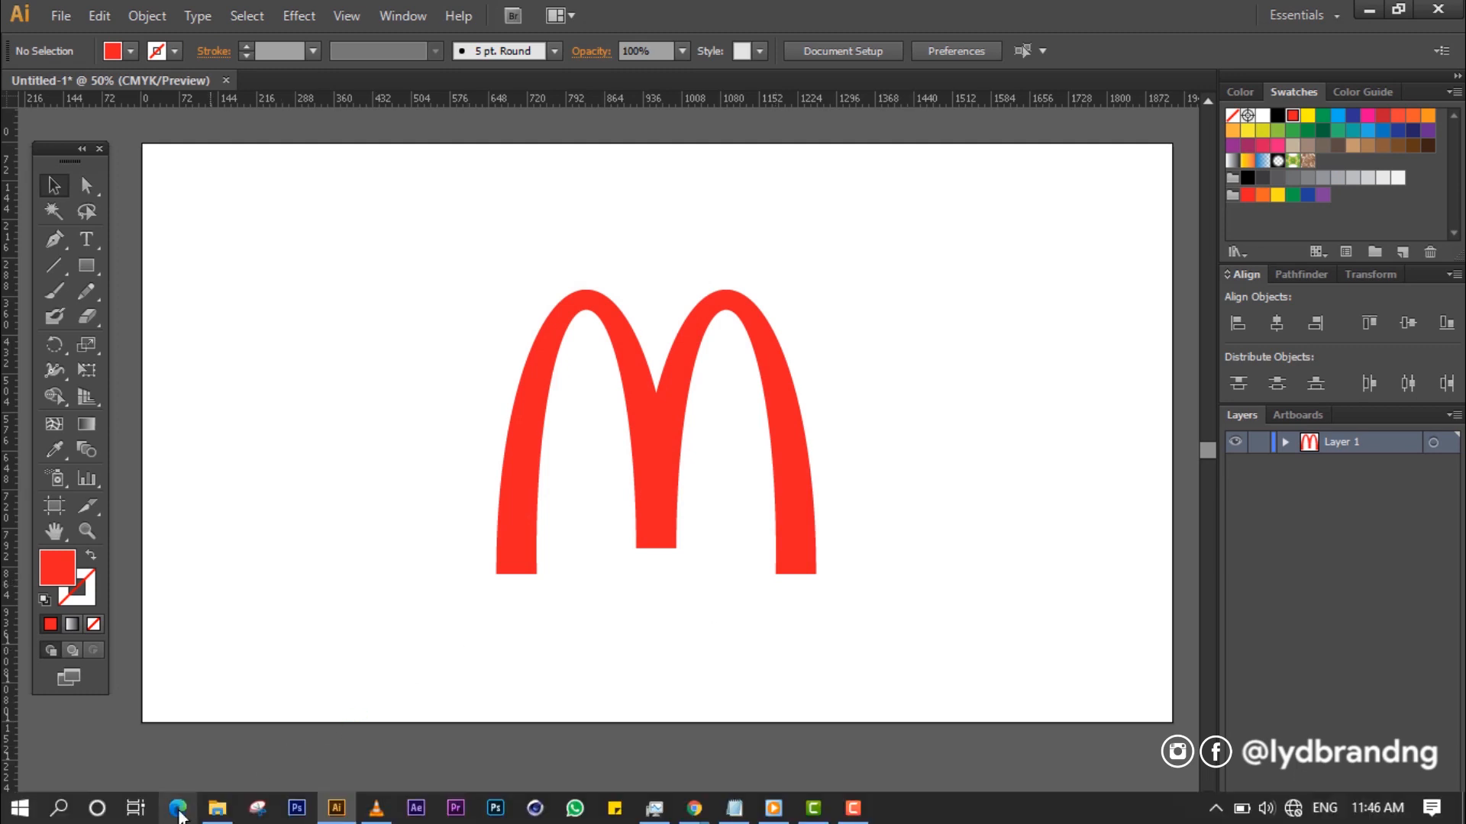
Switch to File Explorer, open Mcdonalds Logo.jpg from the LOGO folder, and compare it with Mcdonalds Logo copy.jpg
left_click(217, 809)
left_click(287, 555)
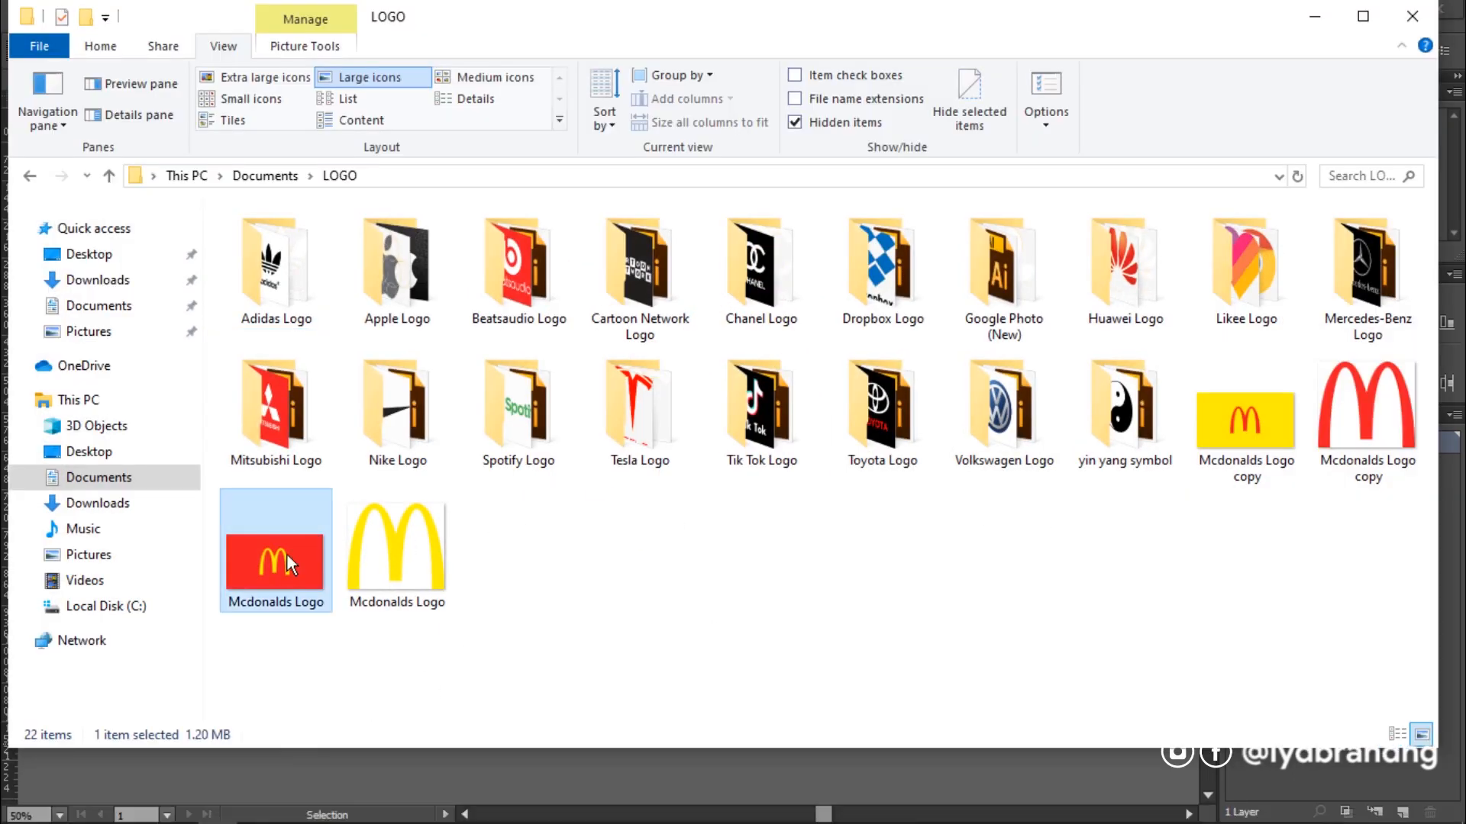
key("Return")
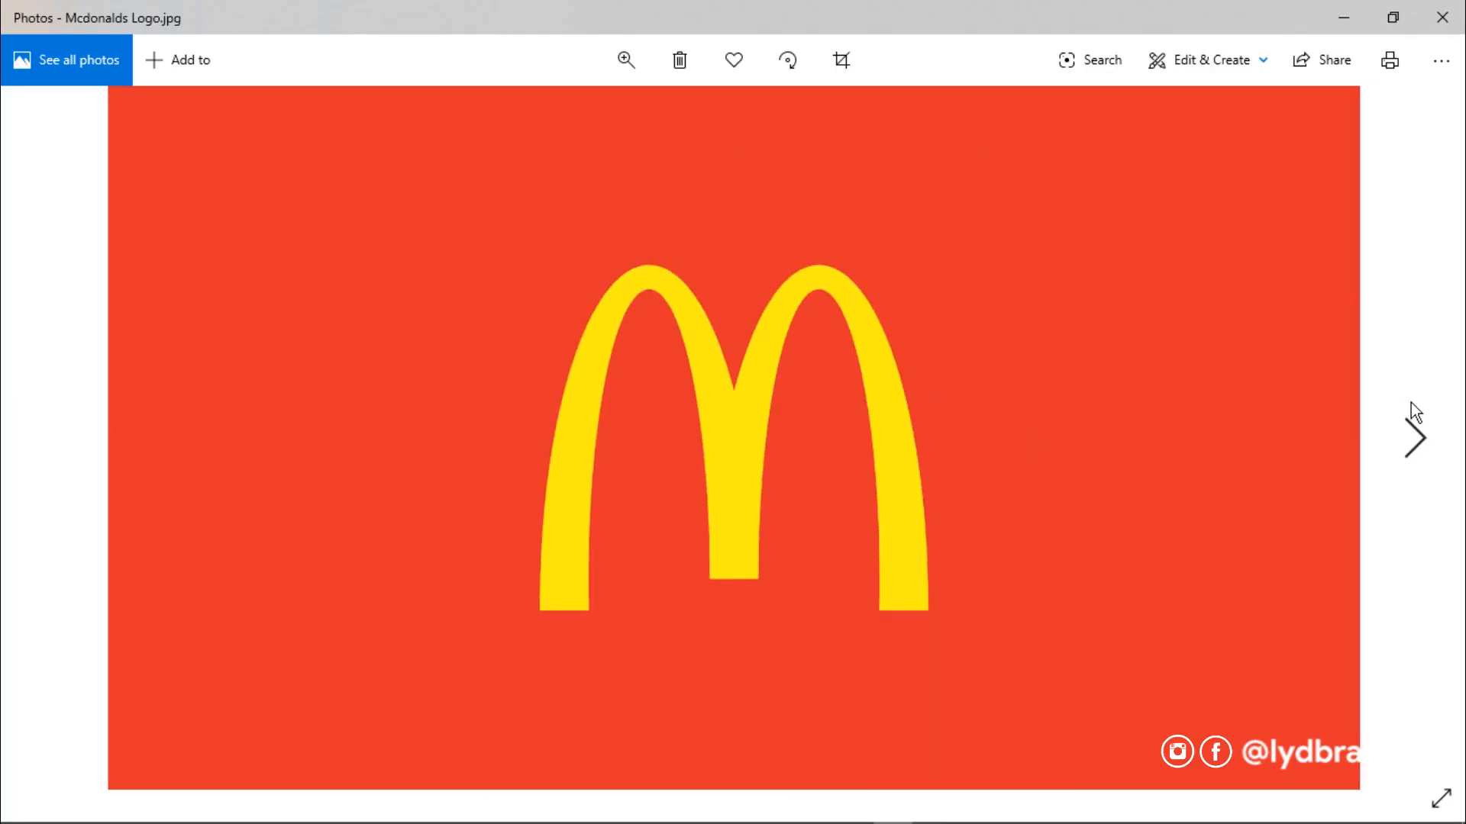
left_click(1416, 439)
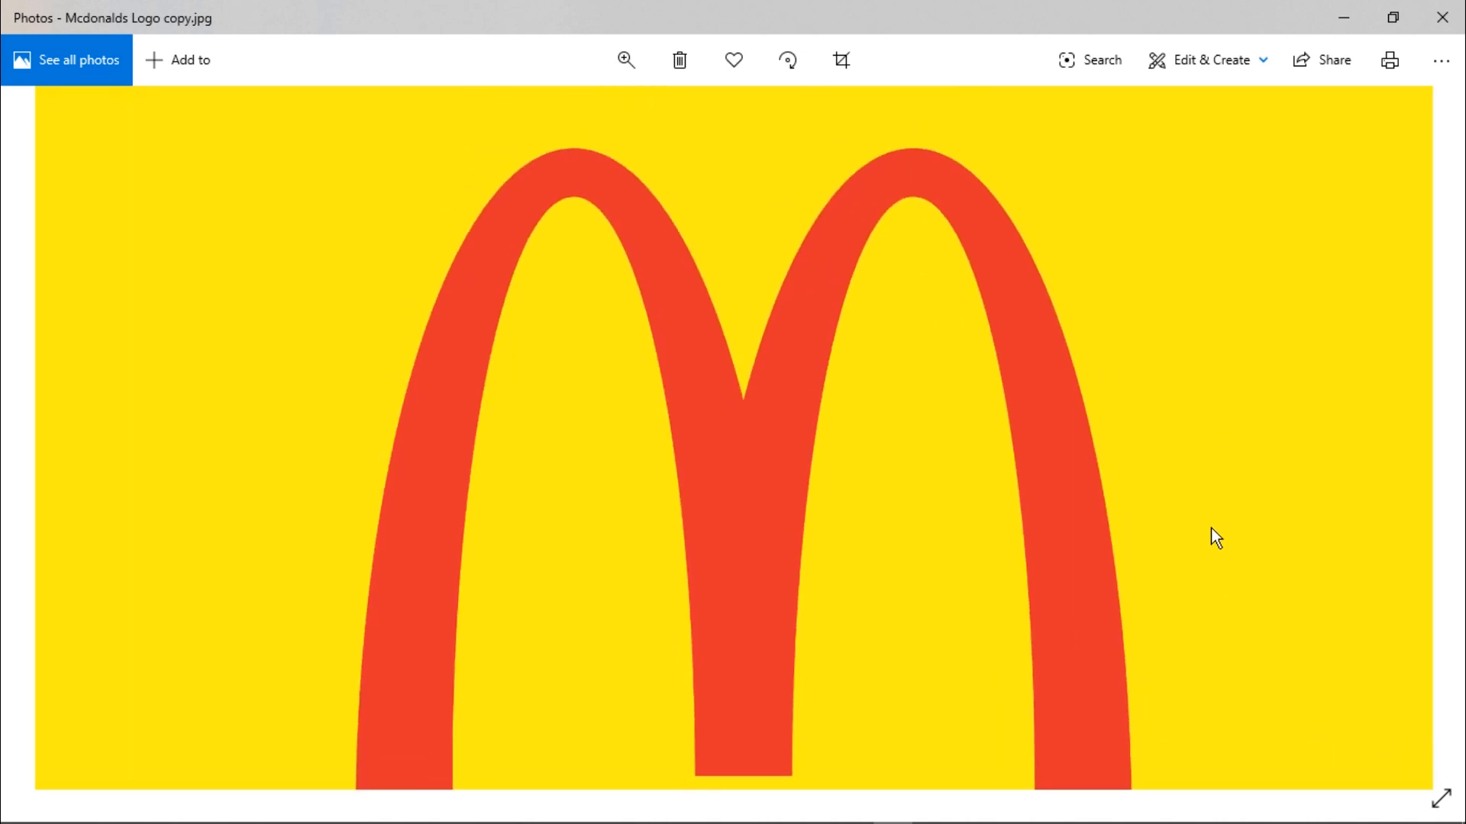
left_click(56, 440)
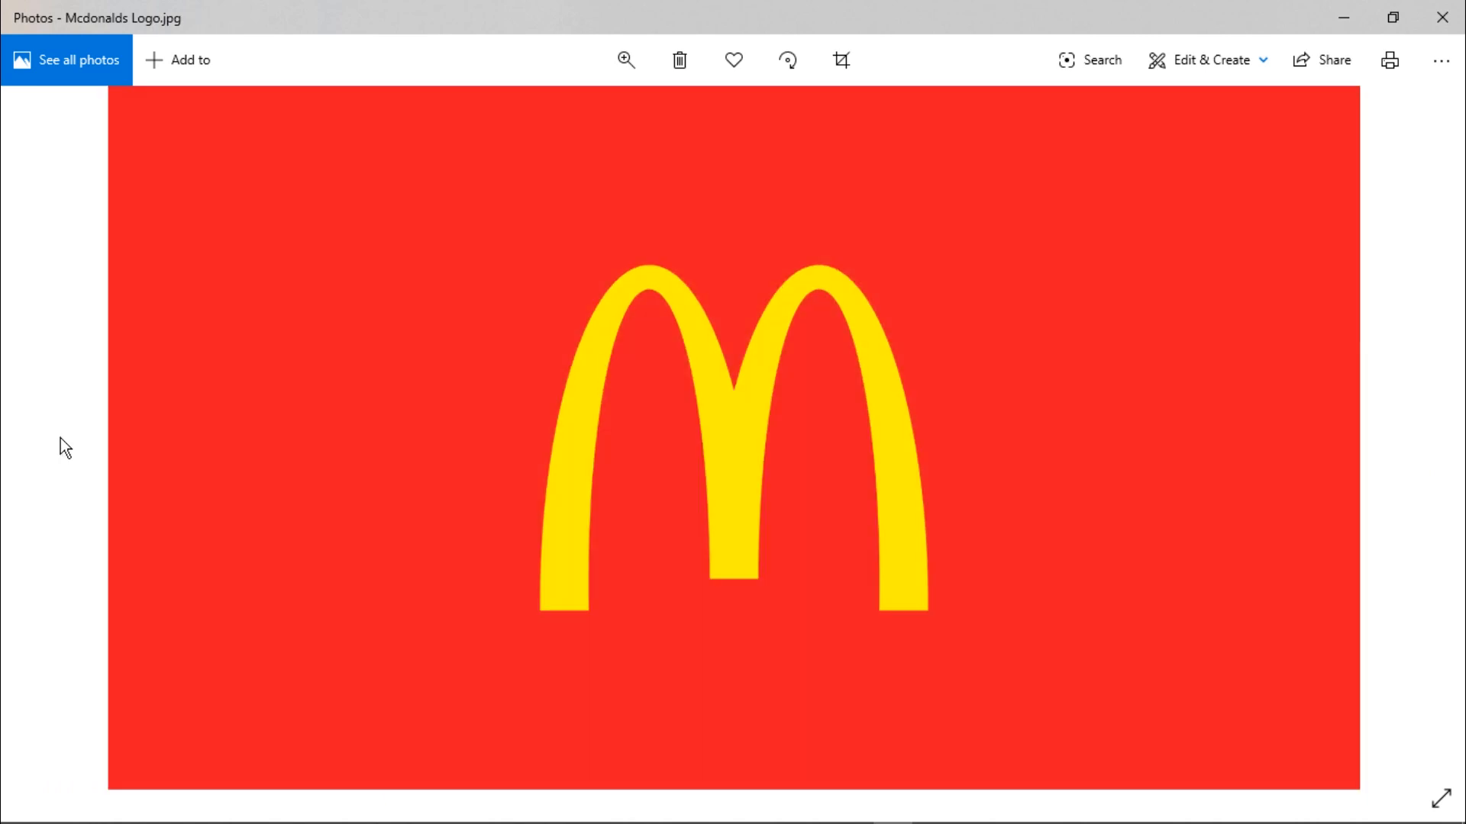